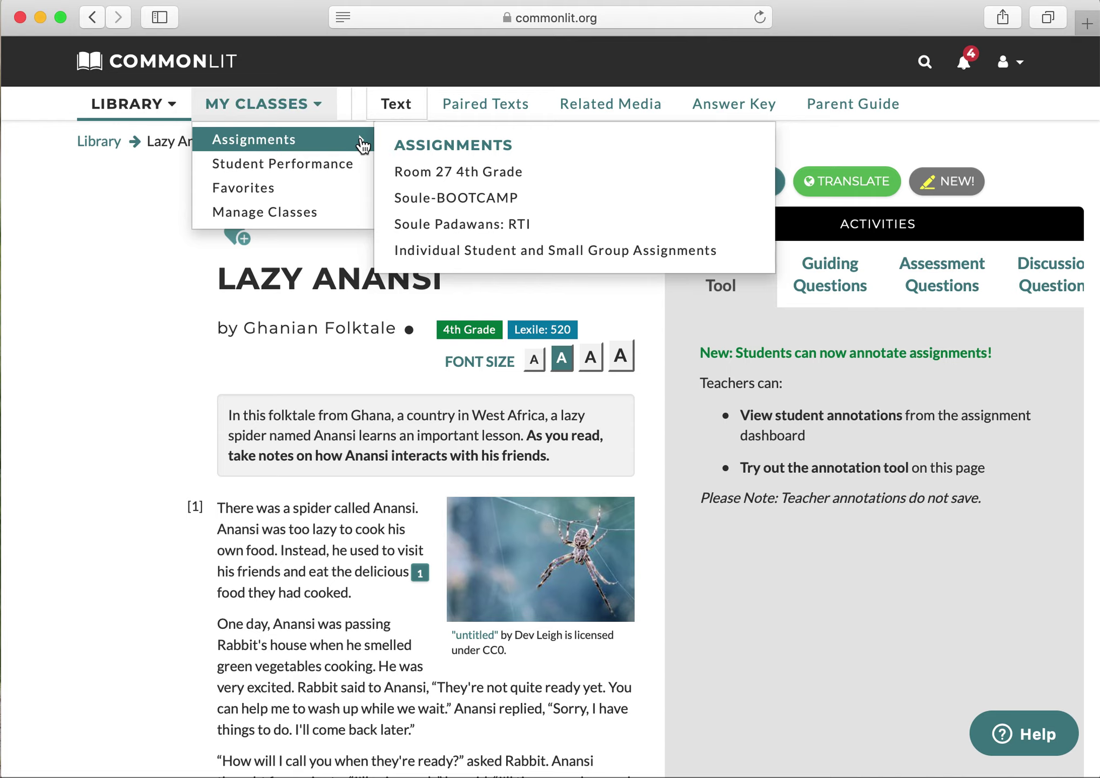
Step: Open the Room 27 4th Grade assignments and go to the dashboard of Stop the Hungry Giant Fish
click(257, 141)
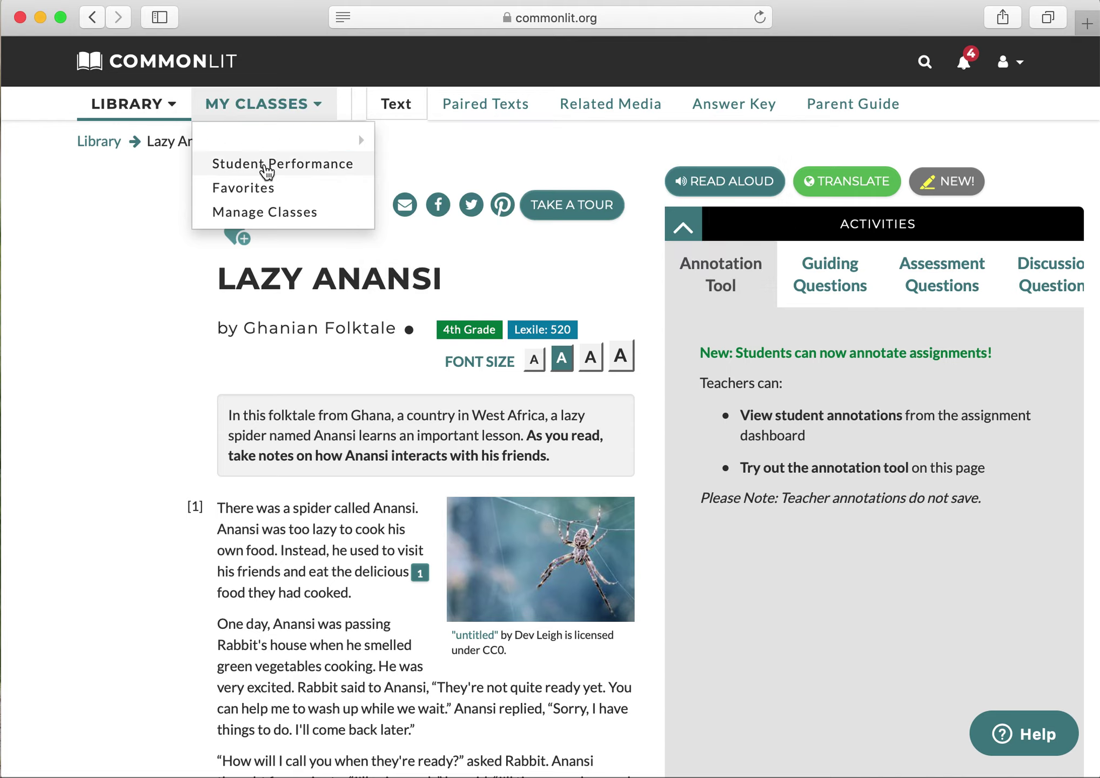
click(439, 173)
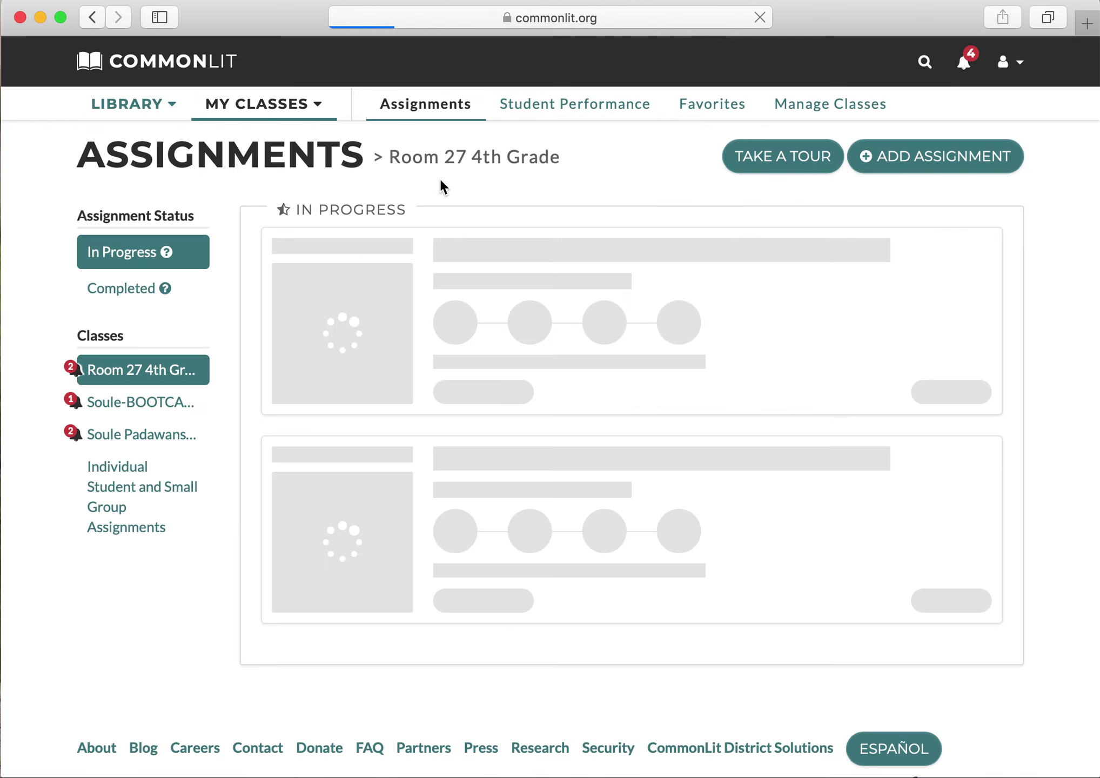
scroll(441, 181, down, 4)
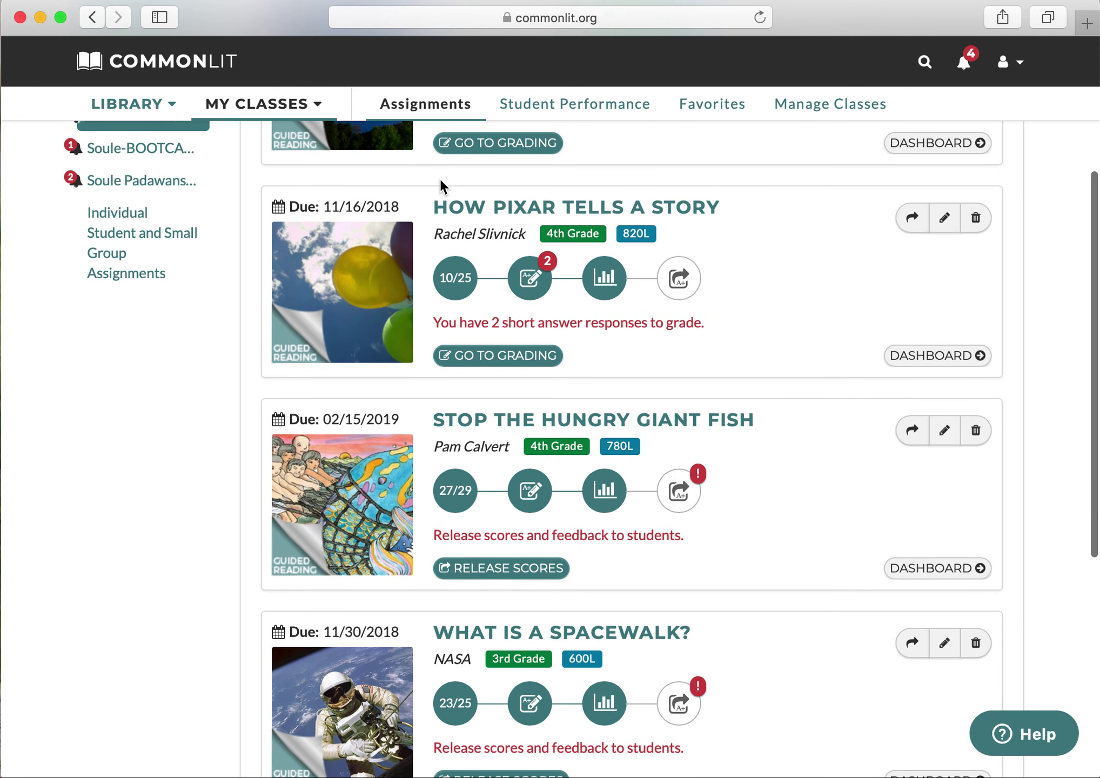
scroll(440, 178, down, 4)
click(461, 259)
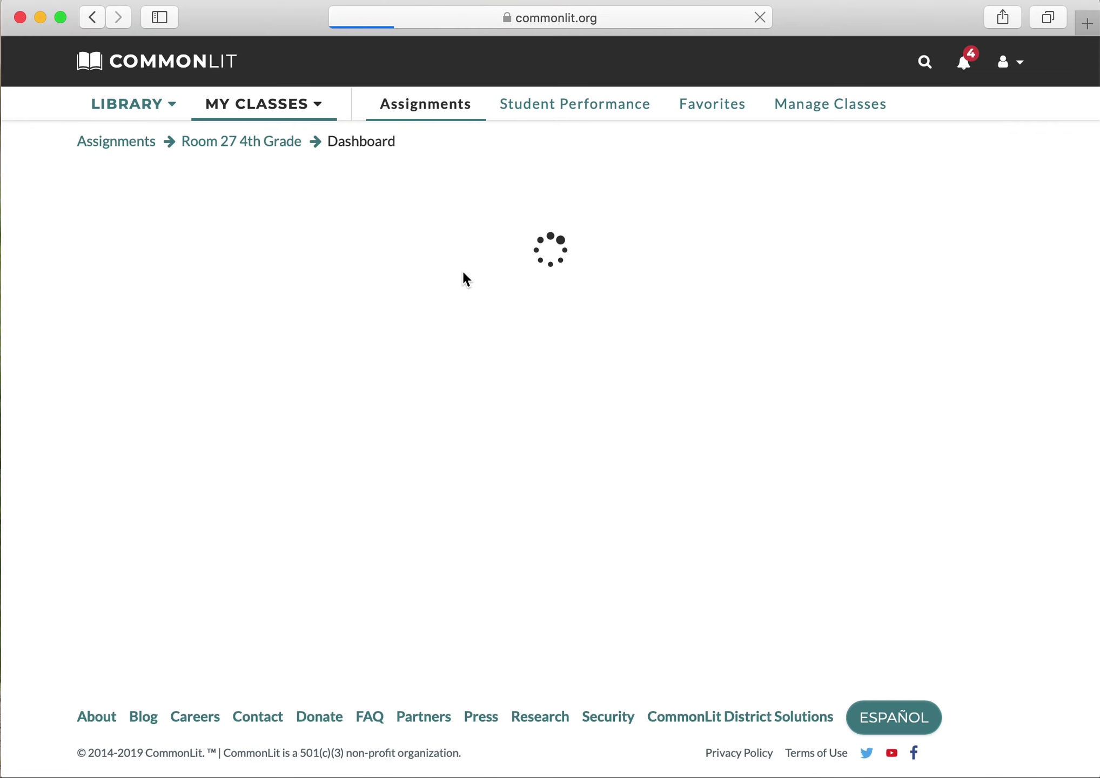
Step: Review the submitted student scores, class average and list of missing submissions on the assignment dashboard
scroll(462, 273, down, 1)
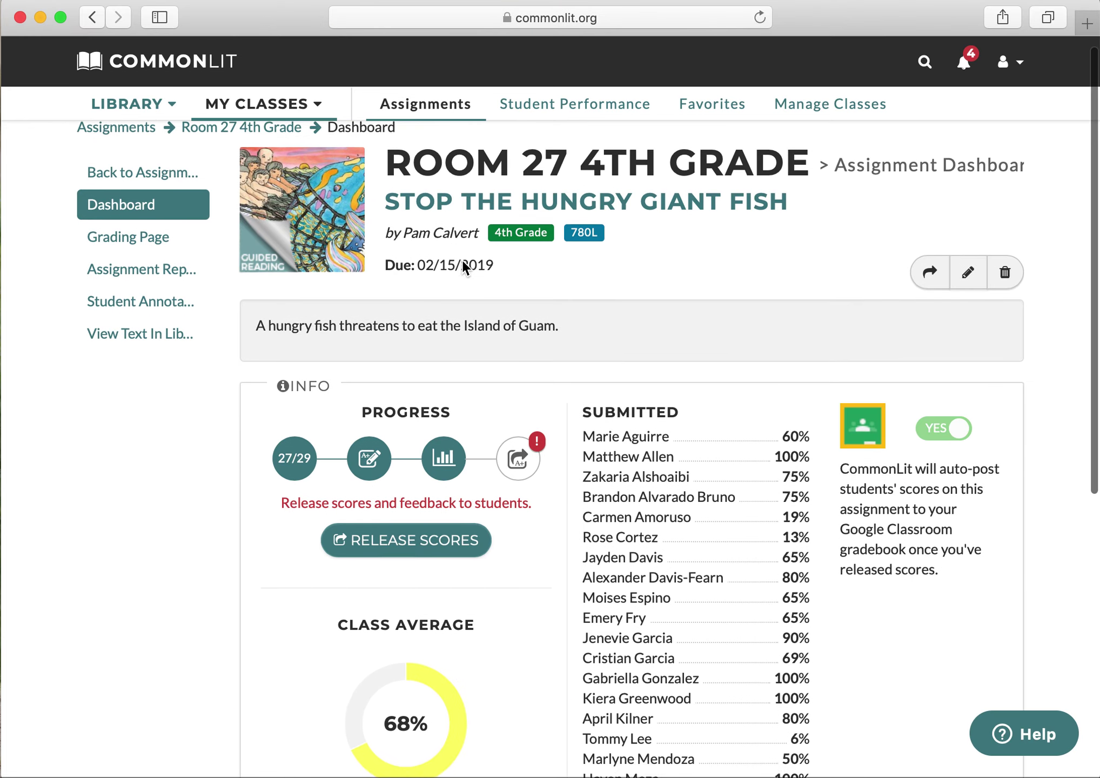
scroll(463, 262, down, 5)
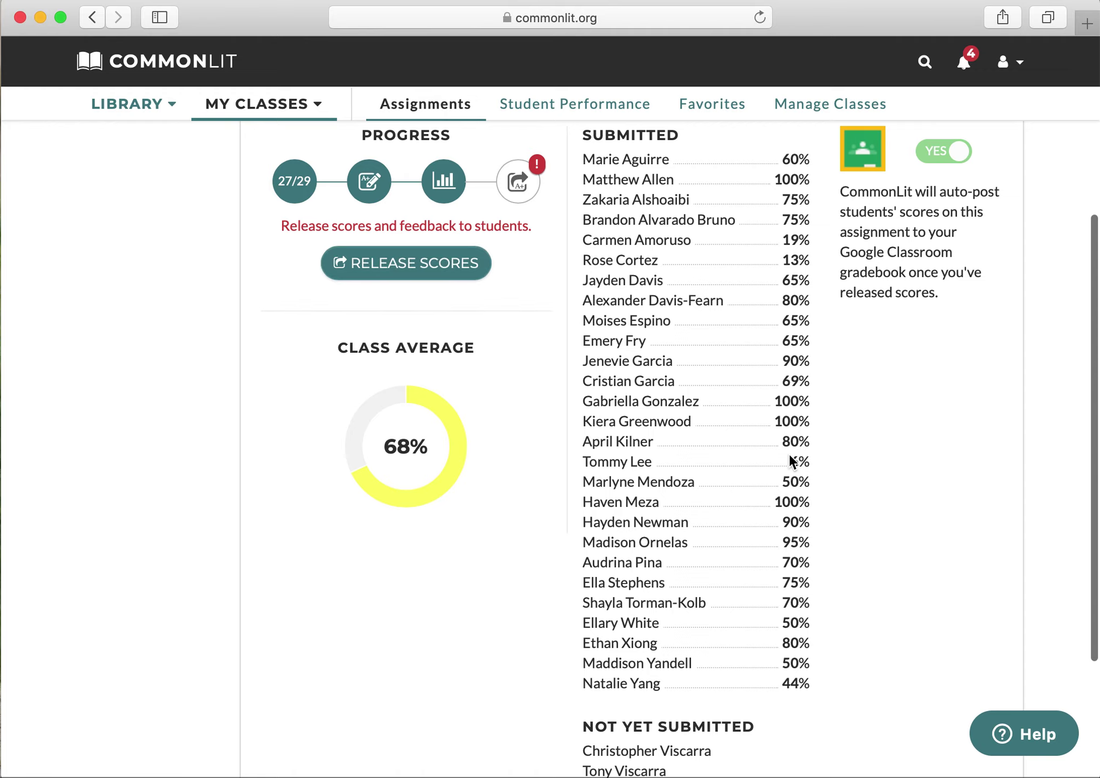
scroll(789, 455, down, 5)
scroll(789, 455, up, 10)
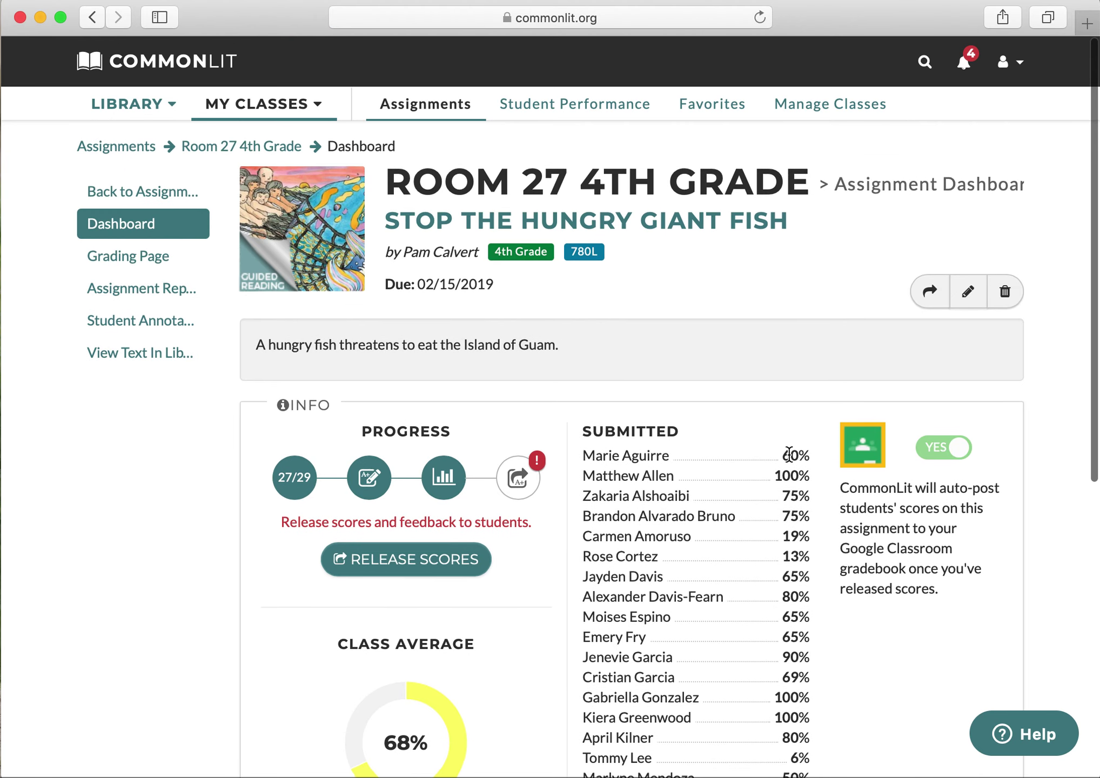
Step: Open the assignment report and examine its scores breakdown and each student's attempts on the guiding questions
click(442, 472)
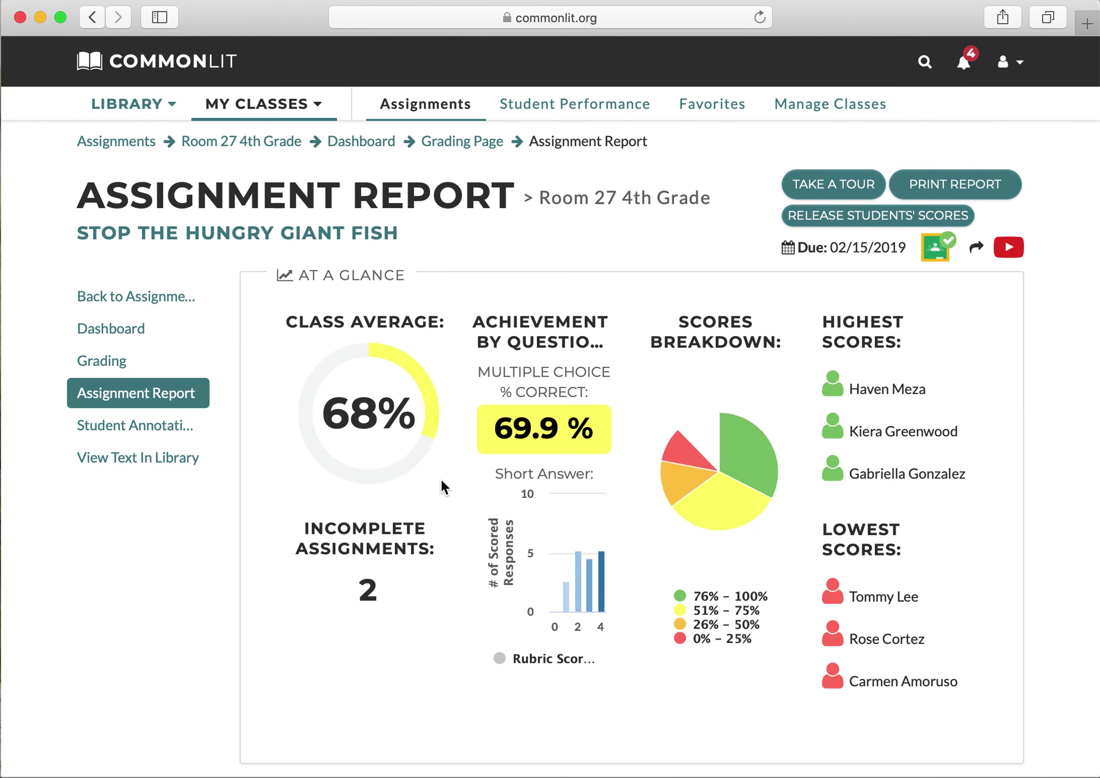
mouse_move(732, 438)
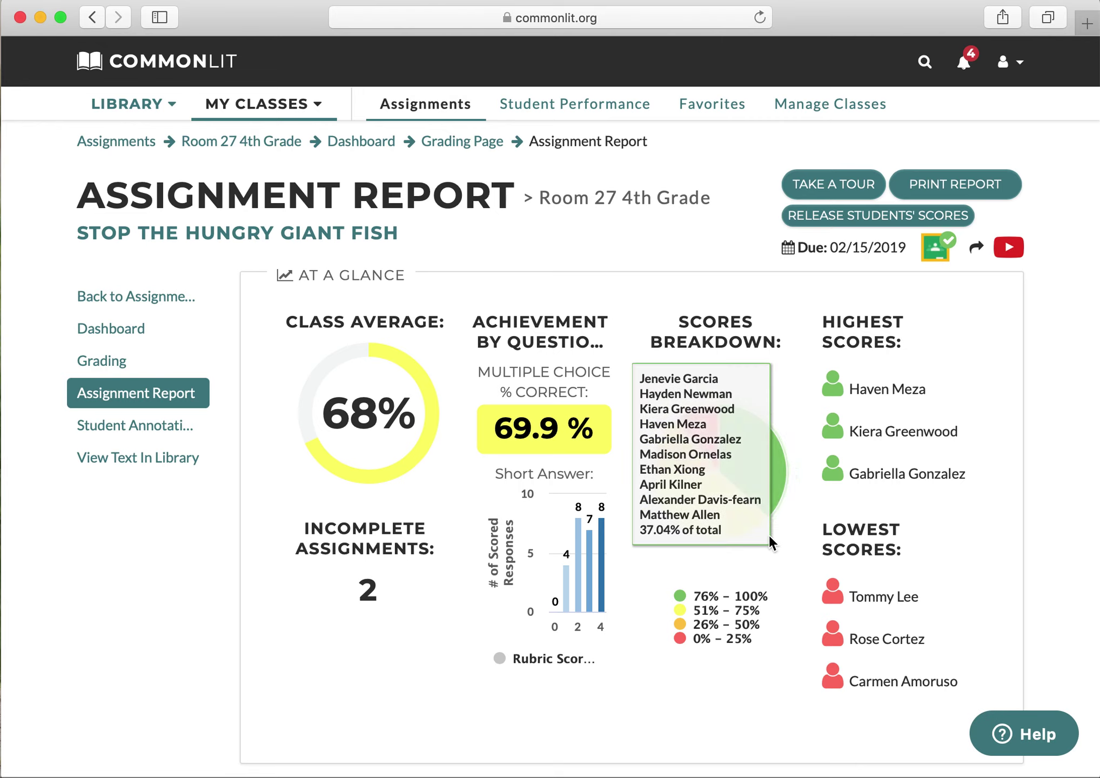
mouse_move(710, 518)
scroll(494, 614, down, 10)
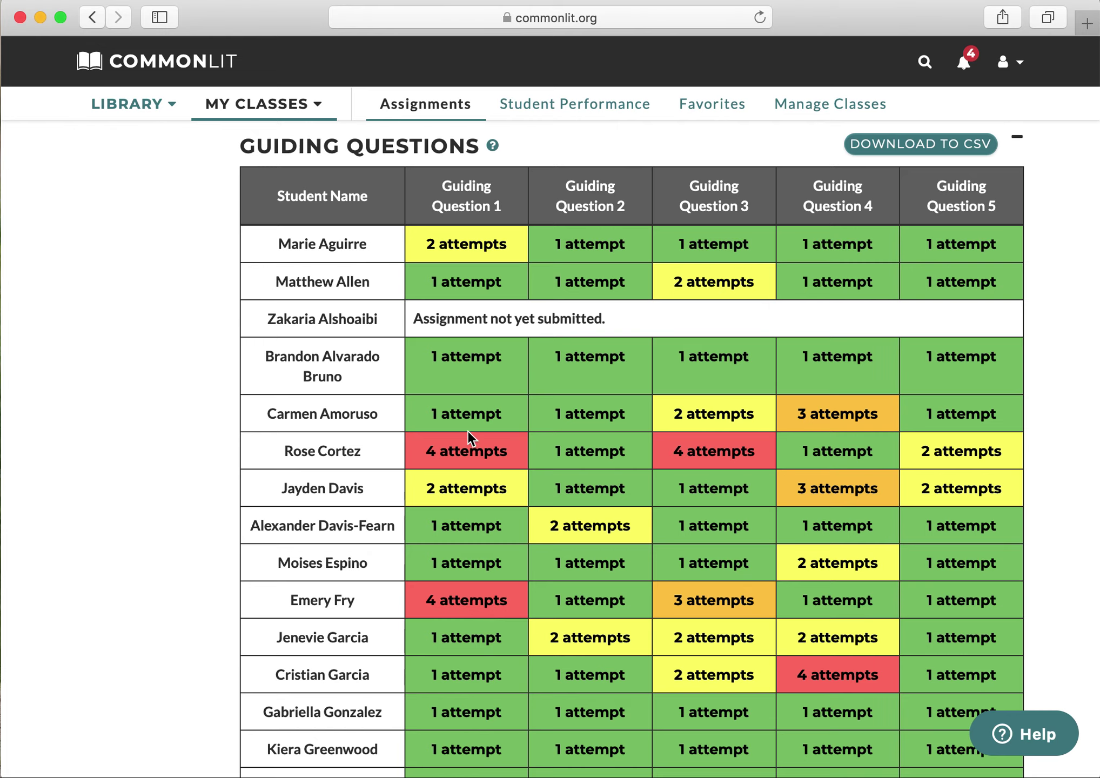
scroll(485, 480, down, 10)
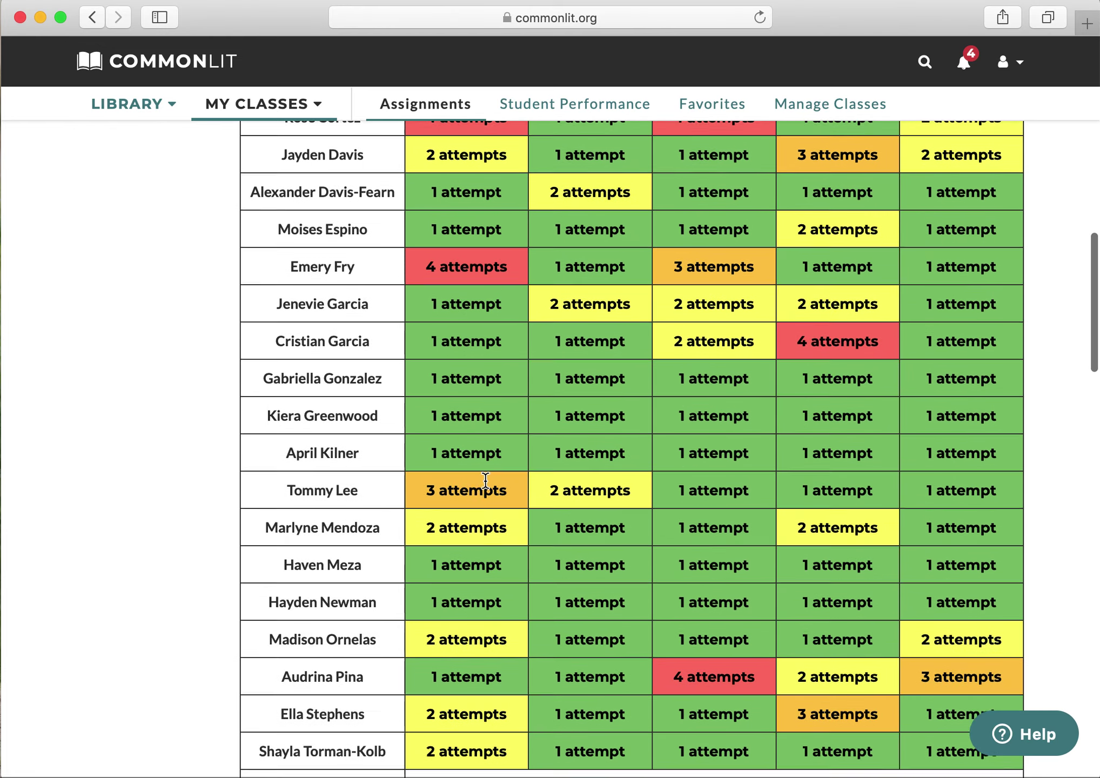
scroll(485, 480, down, 2)
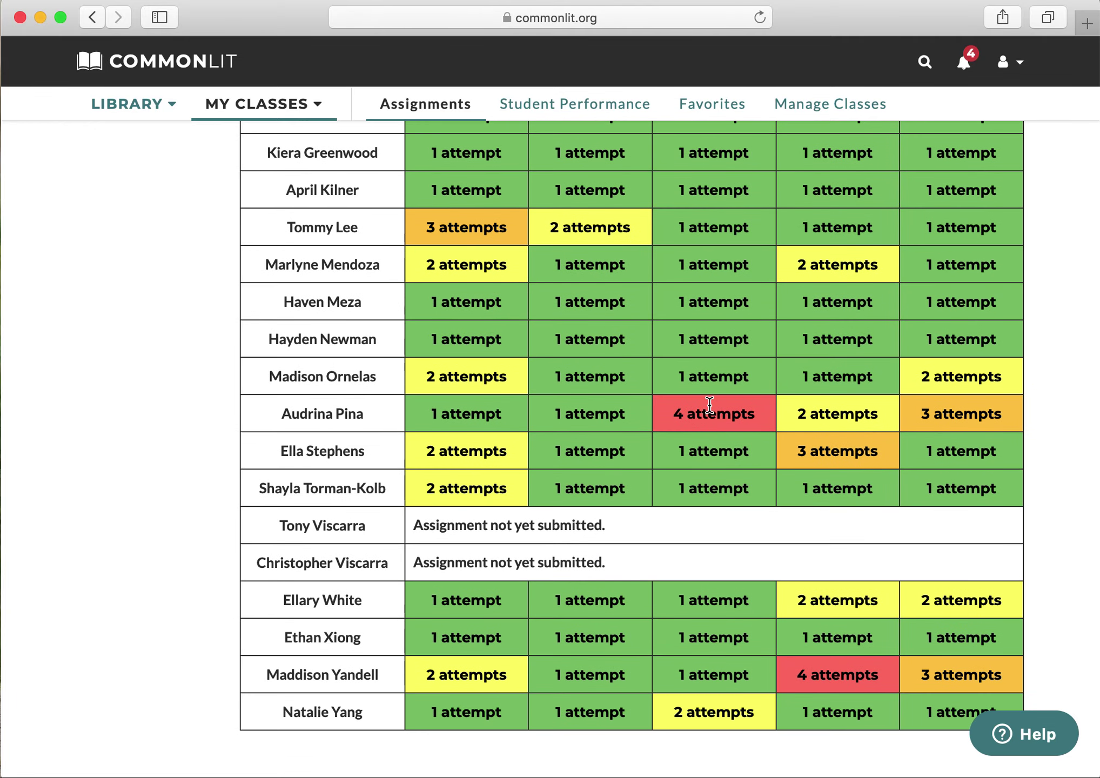
scroll(709, 405, up, 6)
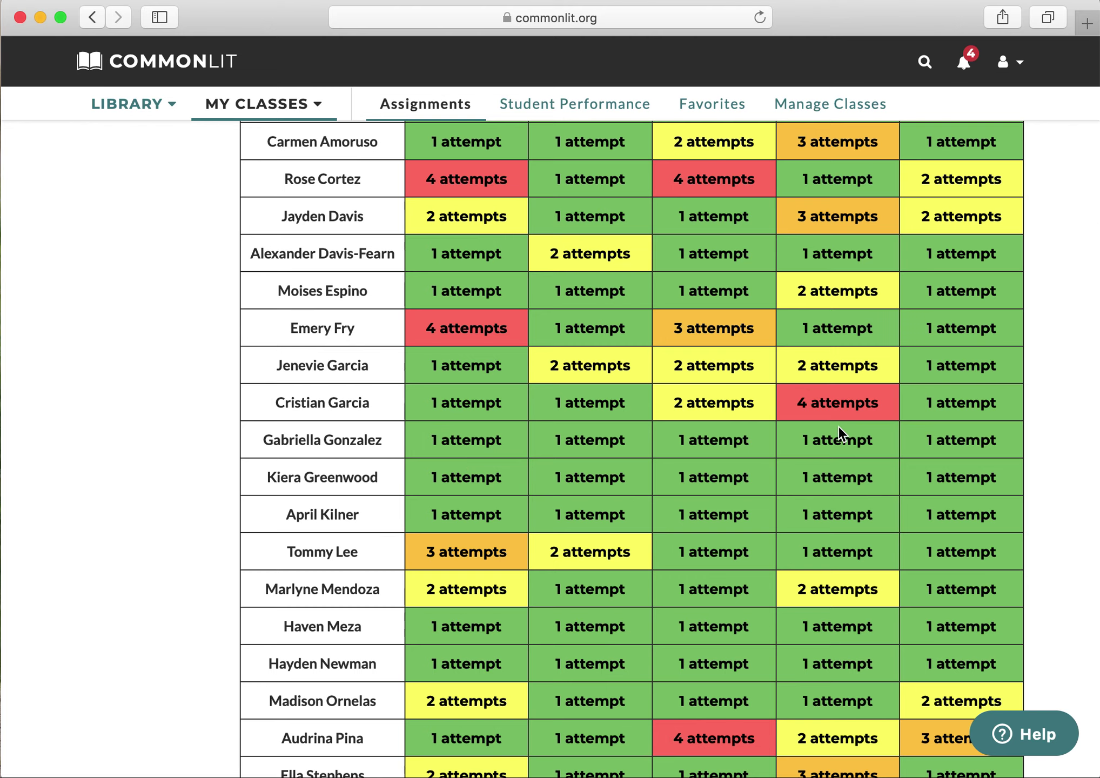
Step: Examine the assessment results and view the exemplary answer and question text for Q5
scroll(839, 427, down, 20)
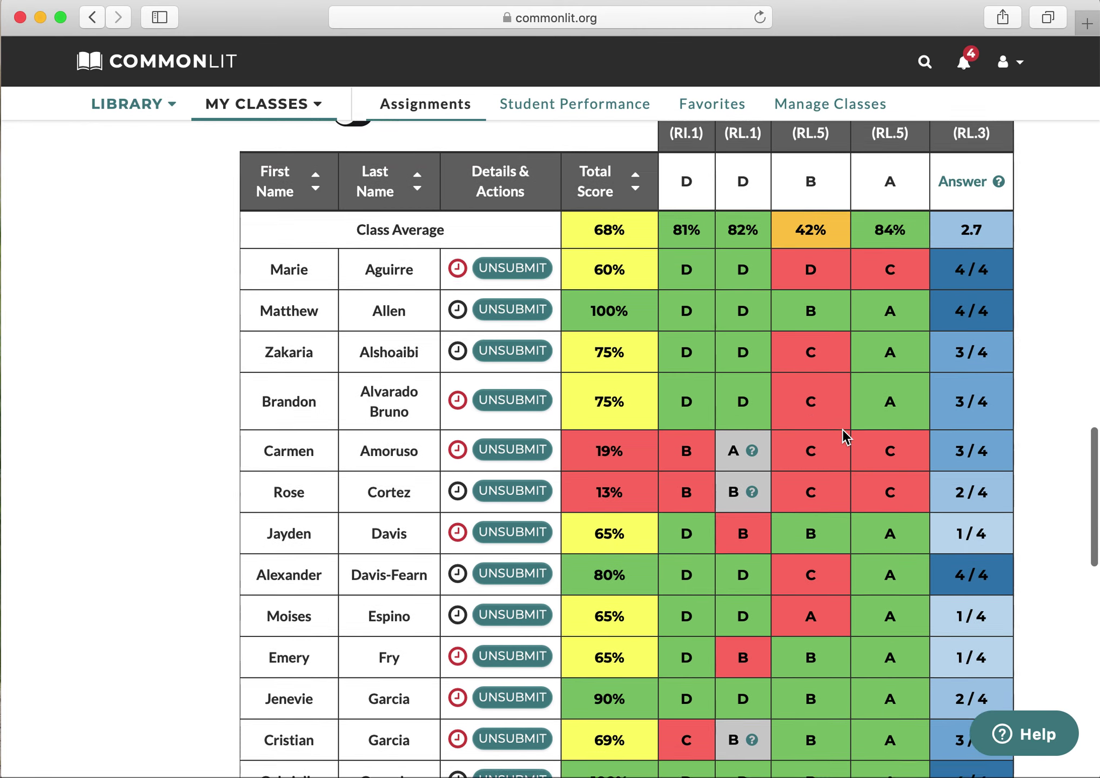
scroll(843, 436, up, 1)
mouse_move(943, 280)
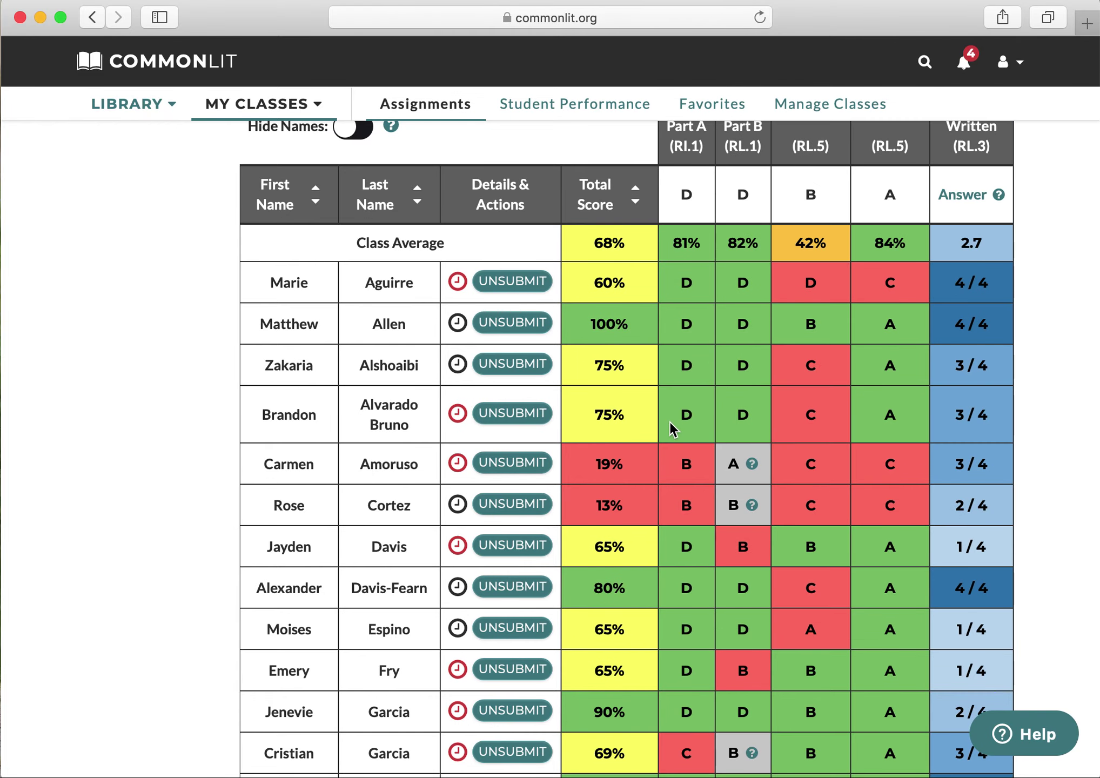
scroll(870, 391, up, 3)
mouse_move(978, 283)
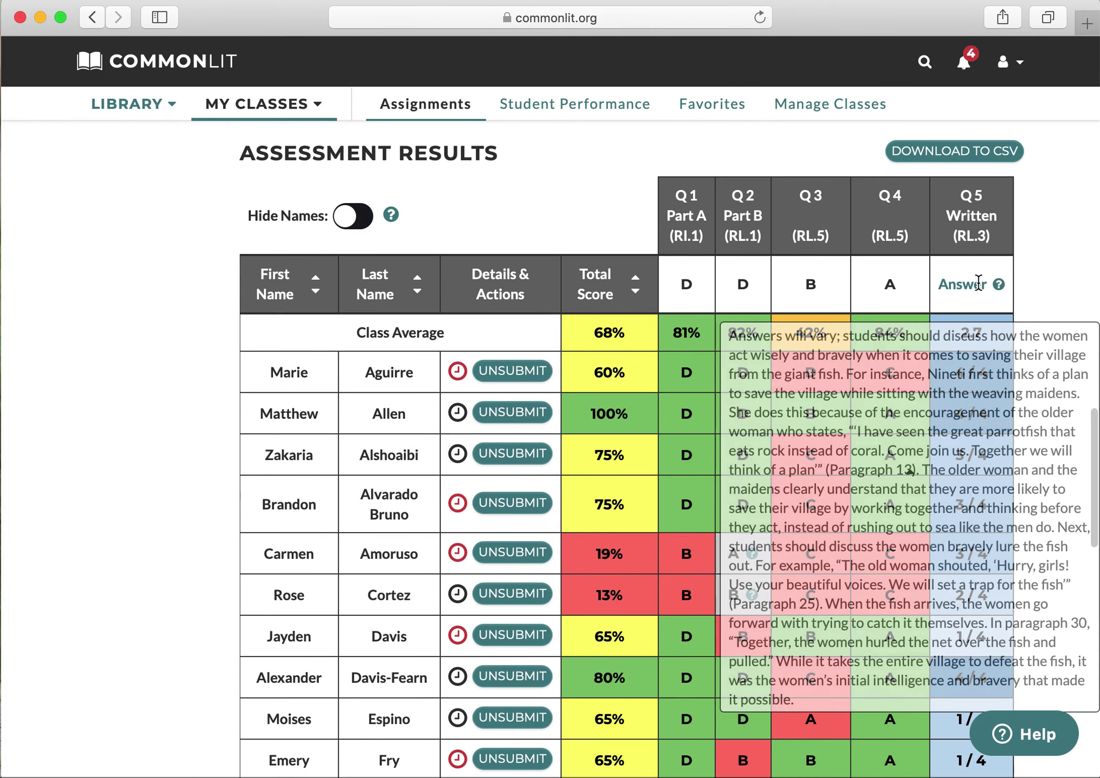
mouse_move(974, 229)
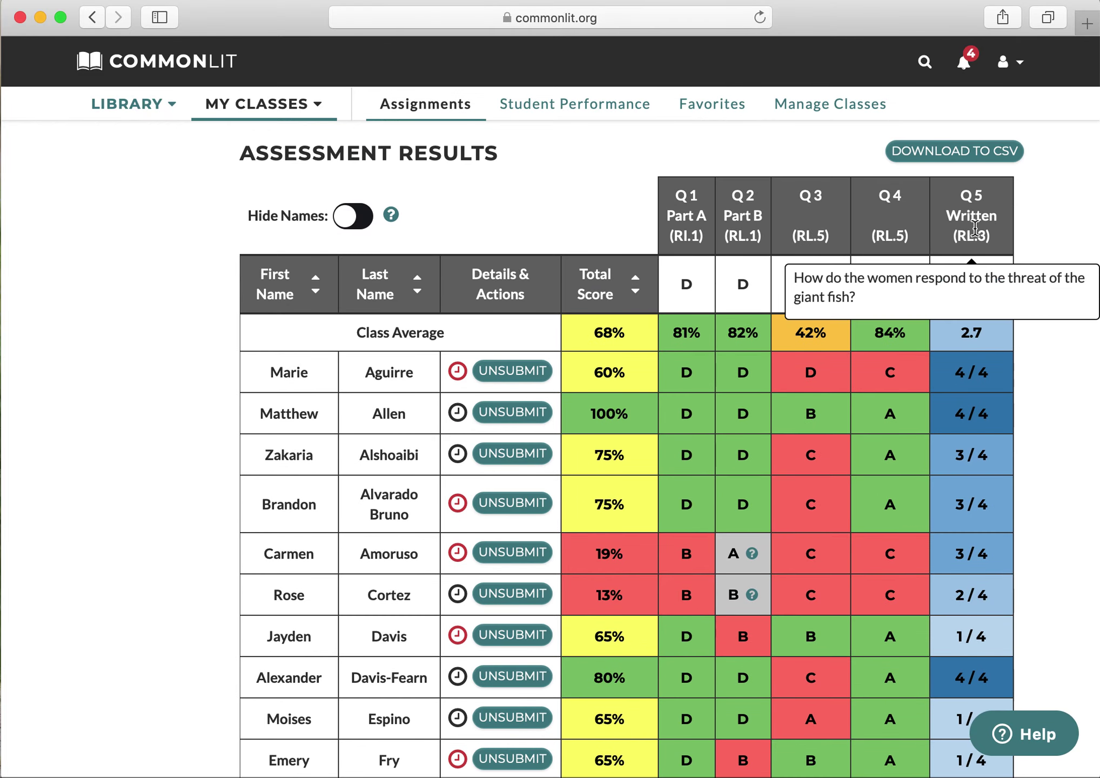
Step: Open the first student's written Q5 result on the grading page and review the exemplary response and student answers
click(985, 377)
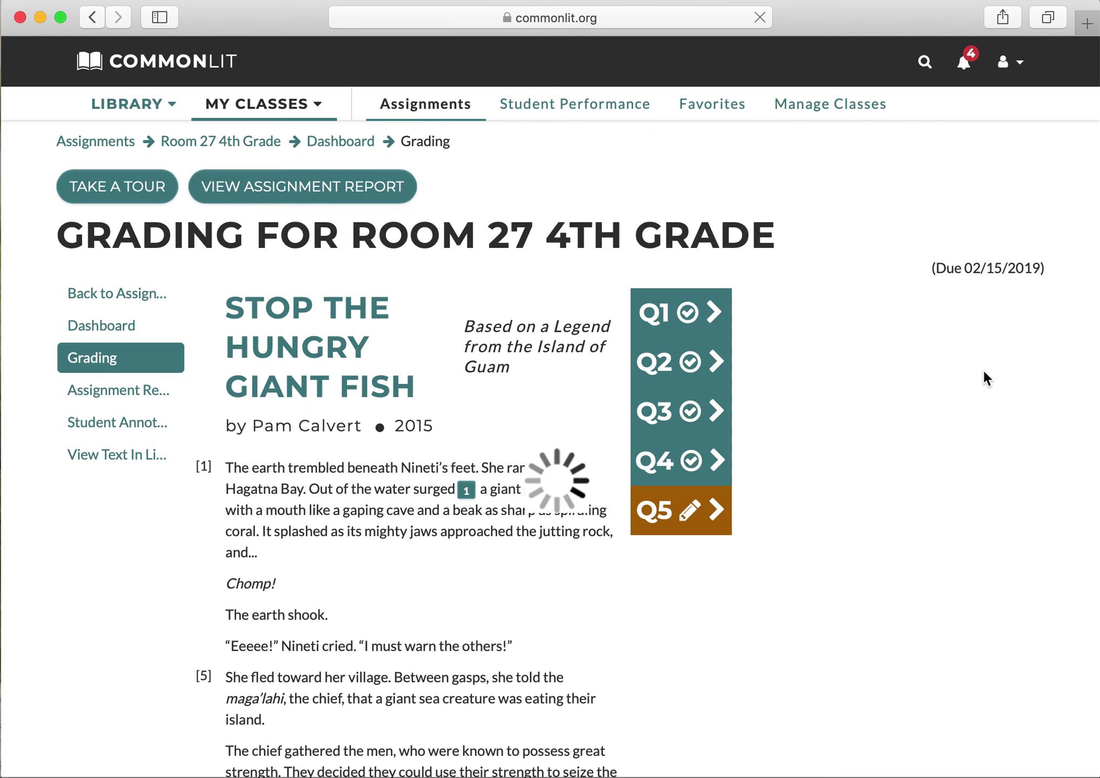
scroll(984, 369, down, 5)
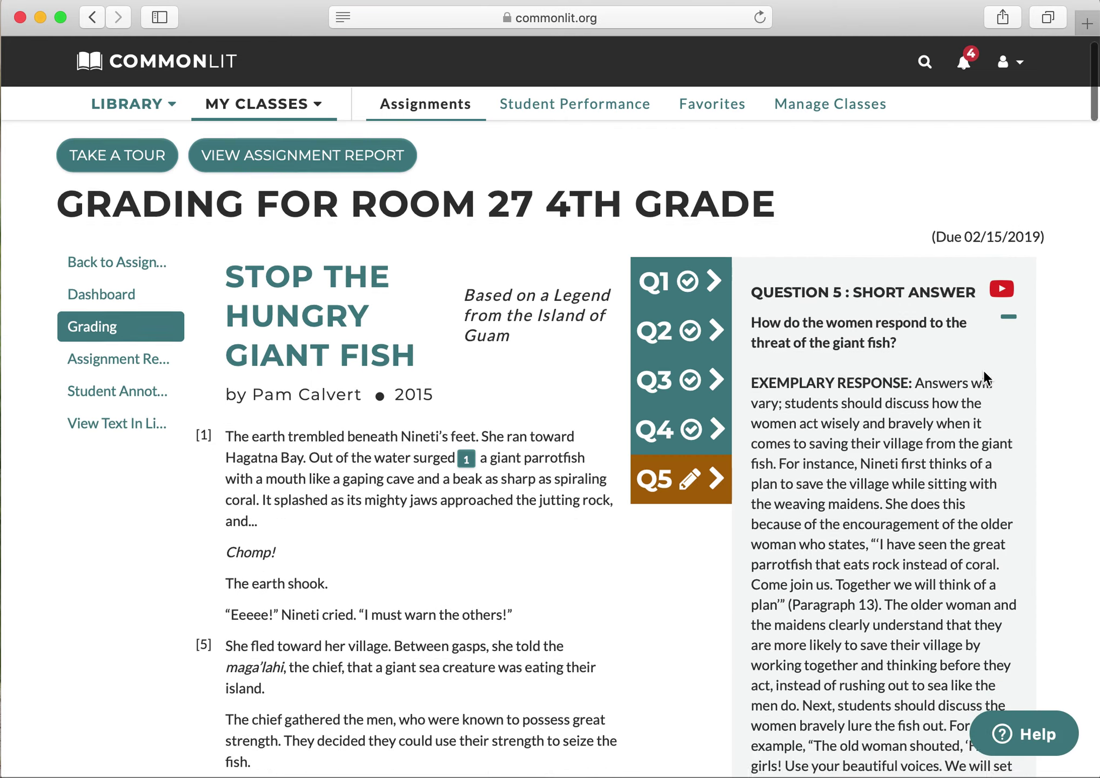
scroll(984, 369, up, 5)
scroll(805, 521, down, 12)
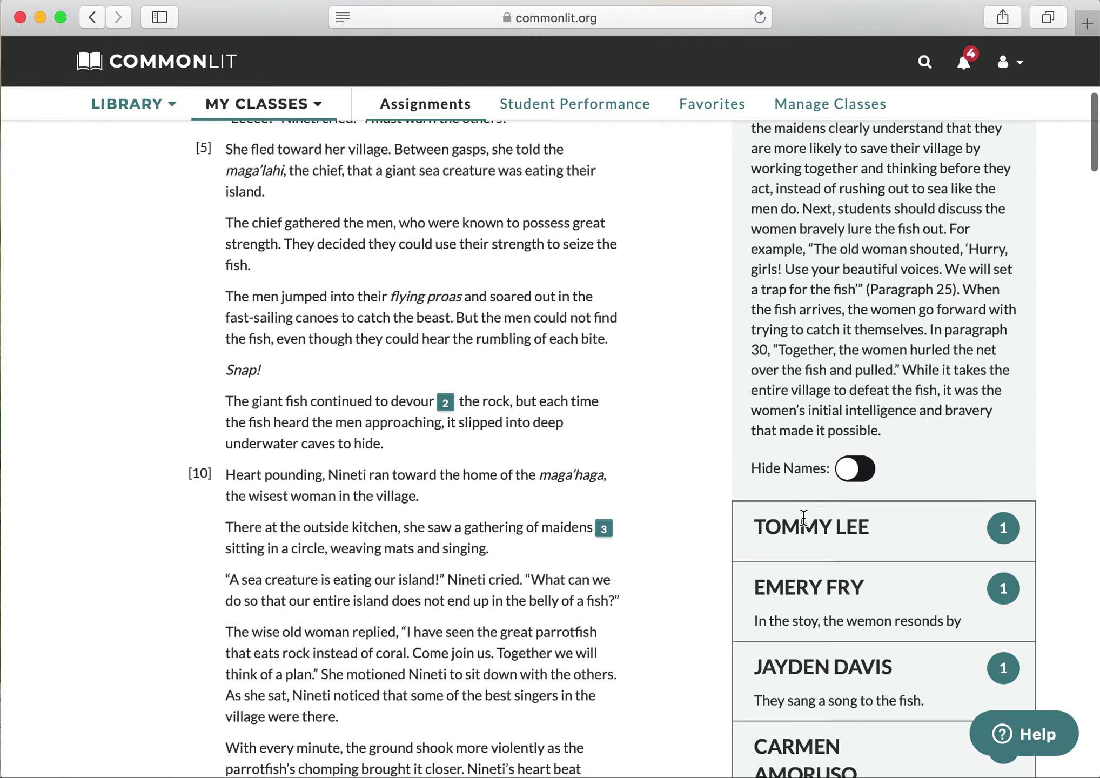
scroll(804, 518, down, 6)
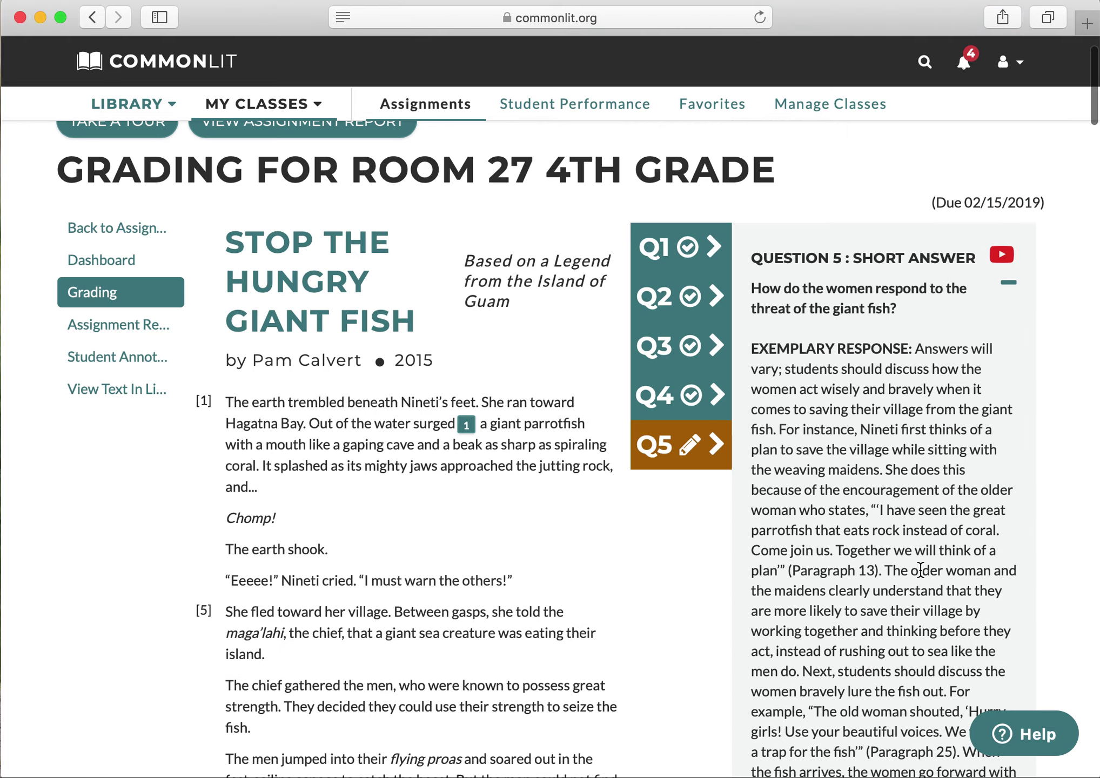
scroll(894, 506, down, 10)
Step: View the 0–4 scoring options for the first listed response, close them, and hide the student names
click(1009, 217)
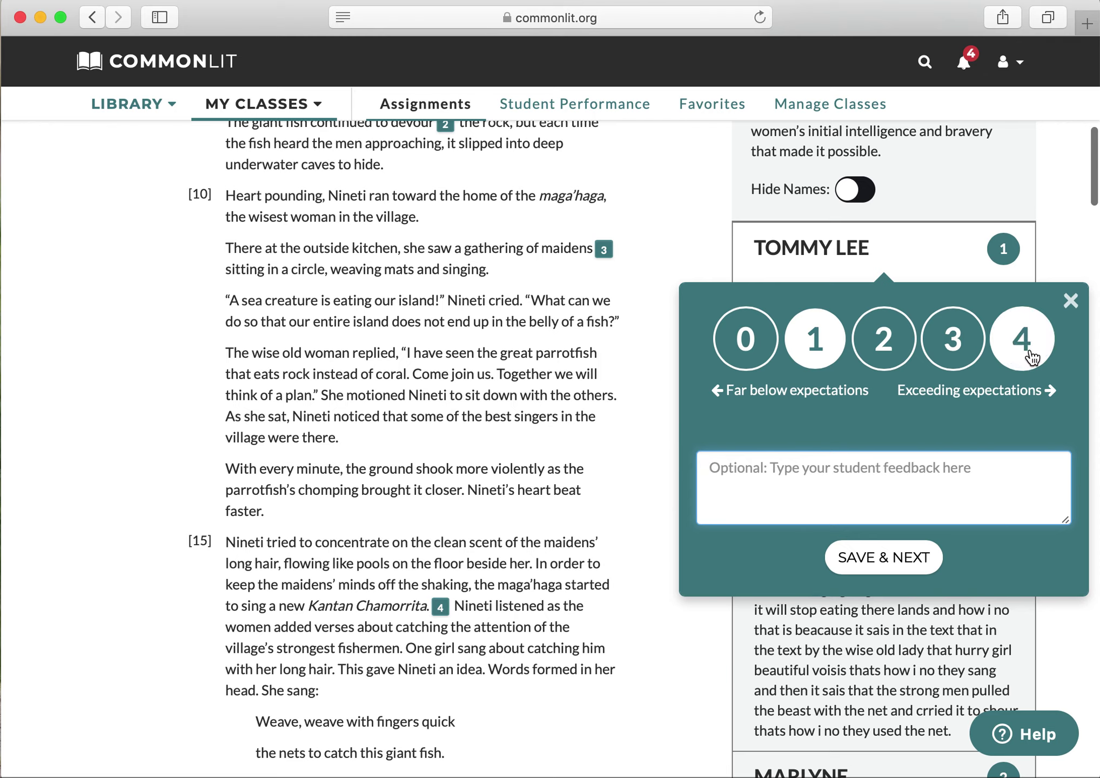
click(1075, 304)
scroll(874, 270, up, 2)
click(867, 272)
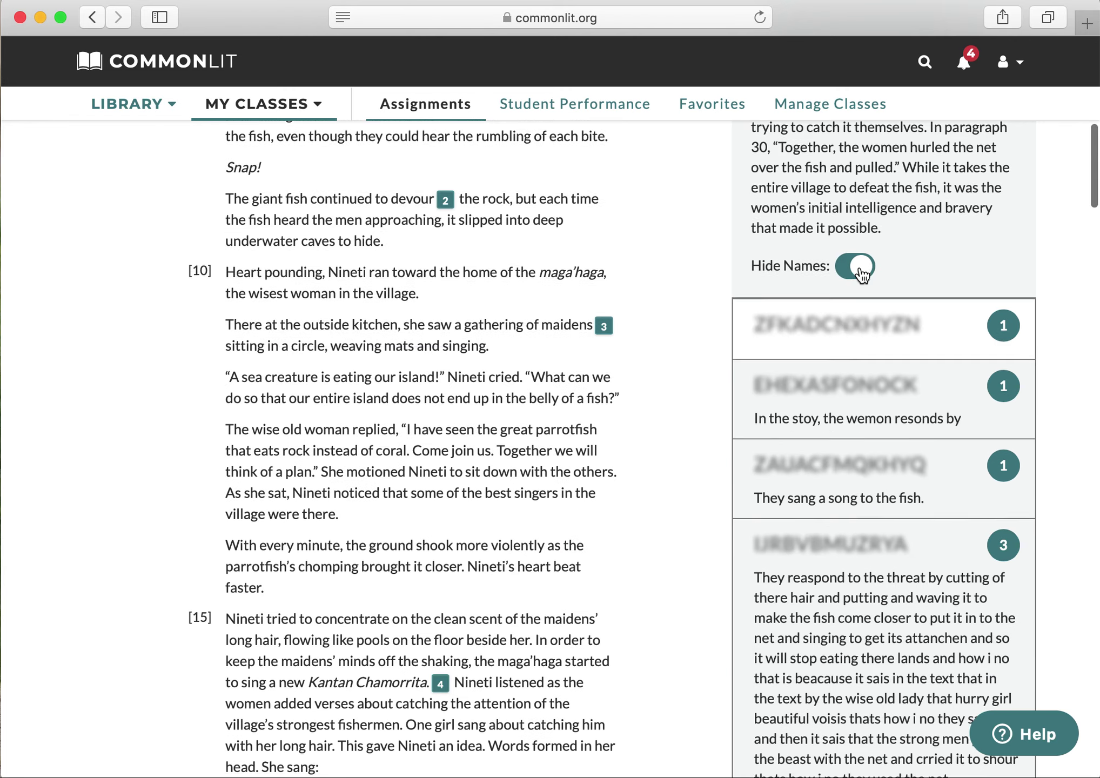
Step: Read through the anonymized Q5 responses with their scores, and return to the assignment report
scroll(865, 415, down, 5)
scroll(864, 413, down, 7)
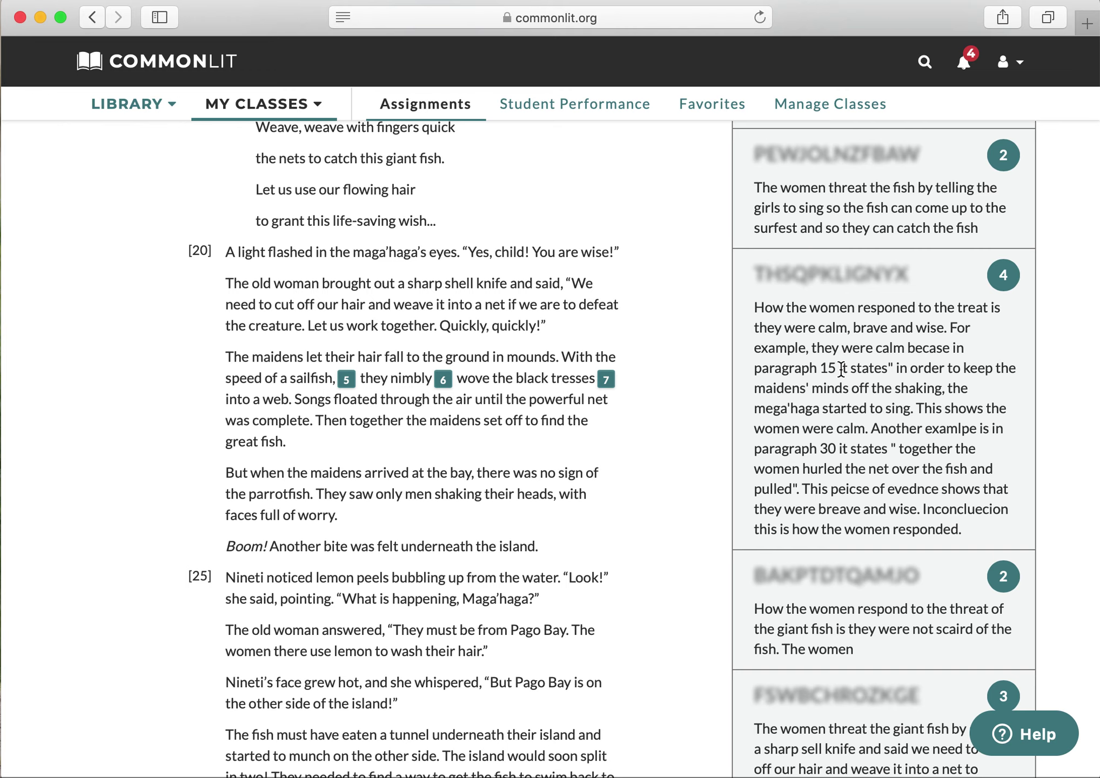
scroll(842, 369, down, 15)
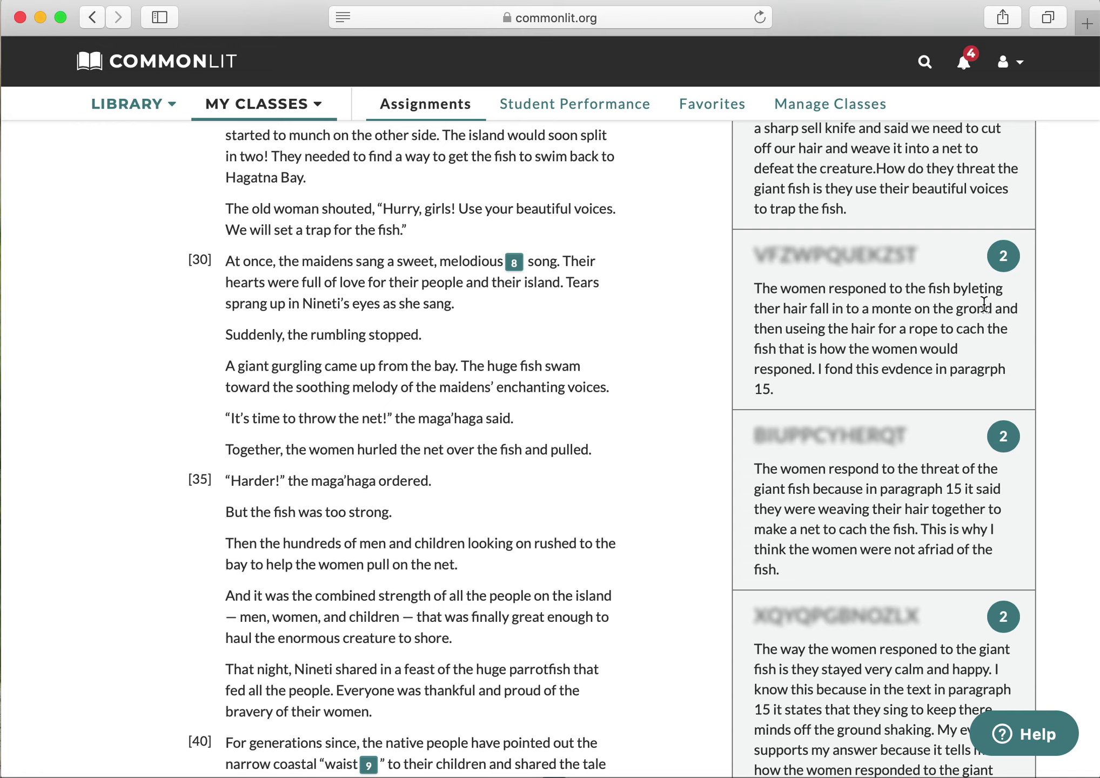
scroll(984, 303, up, 5)
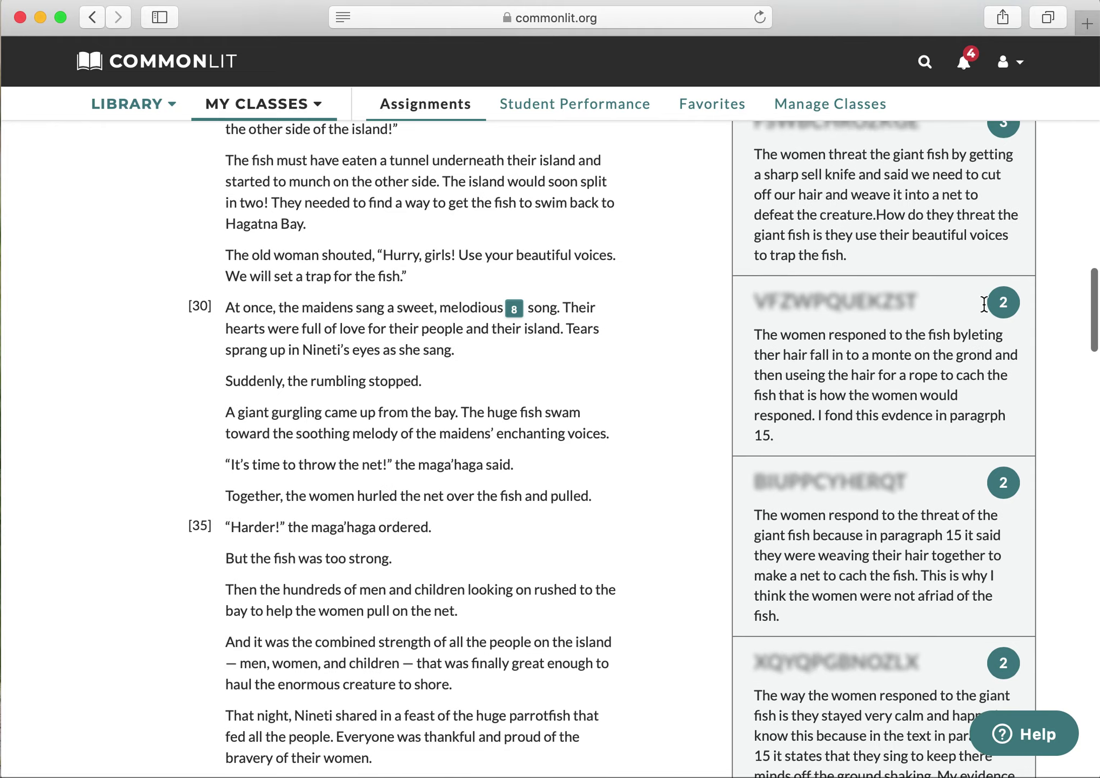
scroll(984, 303, up, 20)
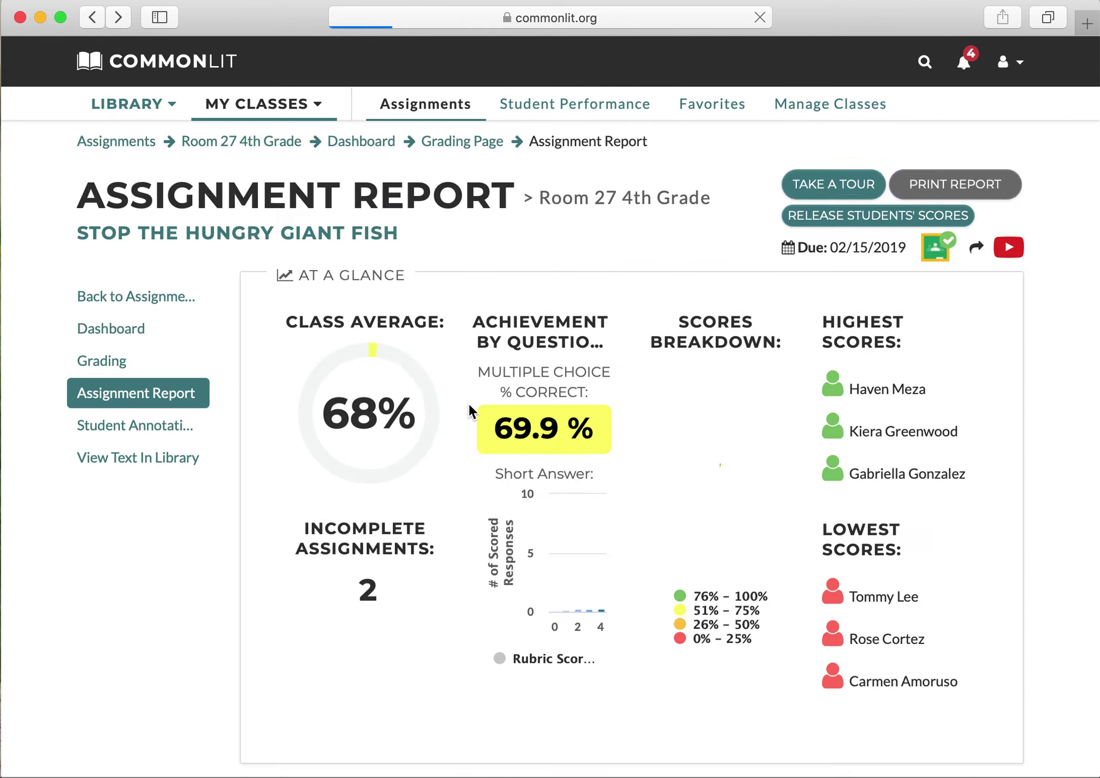
Step: Examine the rest of the assignment report, including the incomplete and exempted assignments sections and the assessment results table
scroll(468, 405, down, 10)
scroll(468, 408, down, 15)
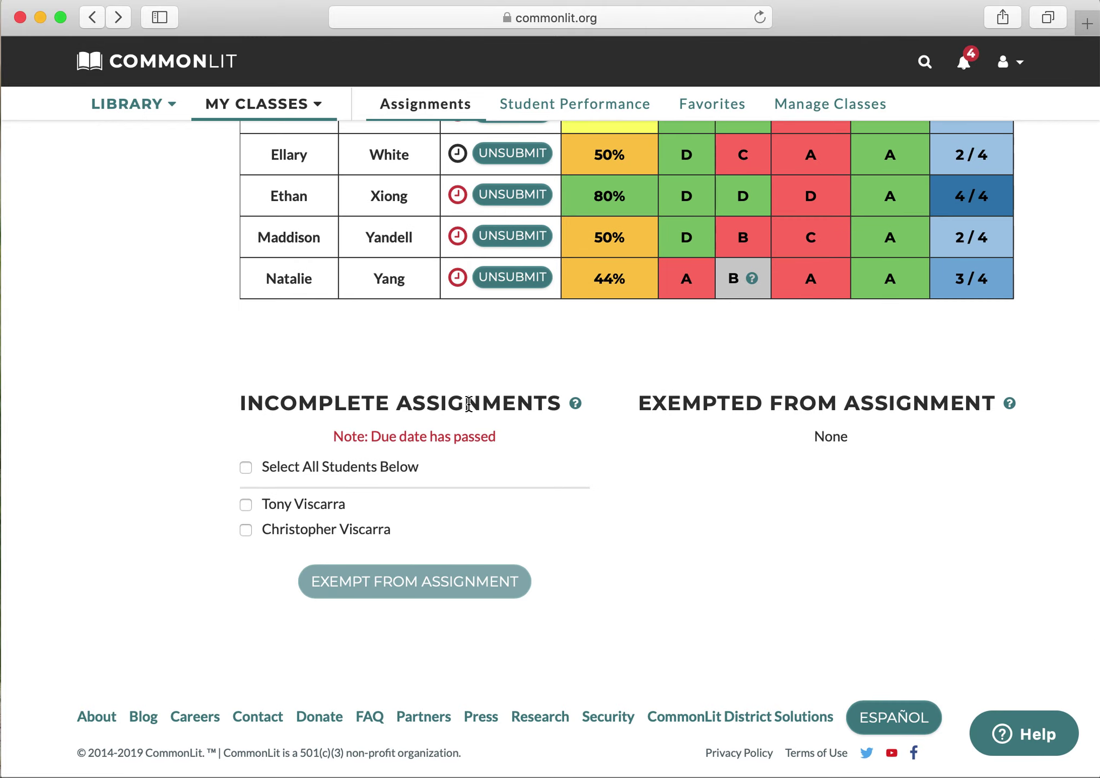
scroll(469, 405, up, 20)
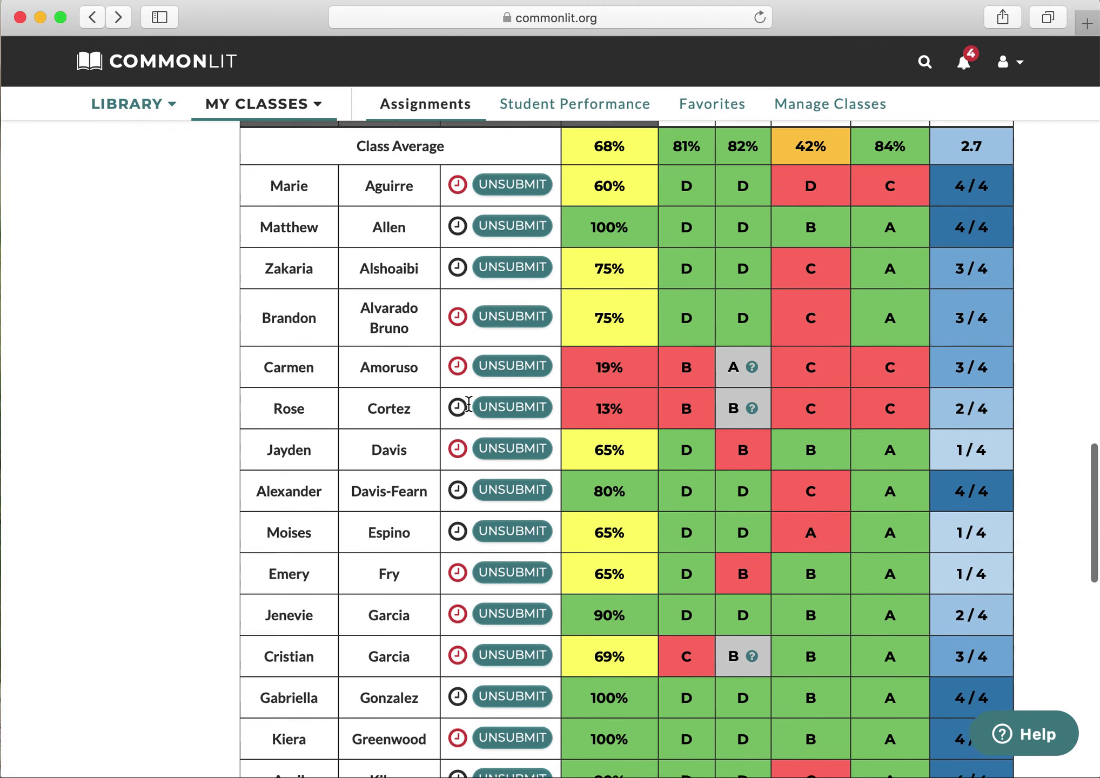
scroll(468, 403, up, 15)
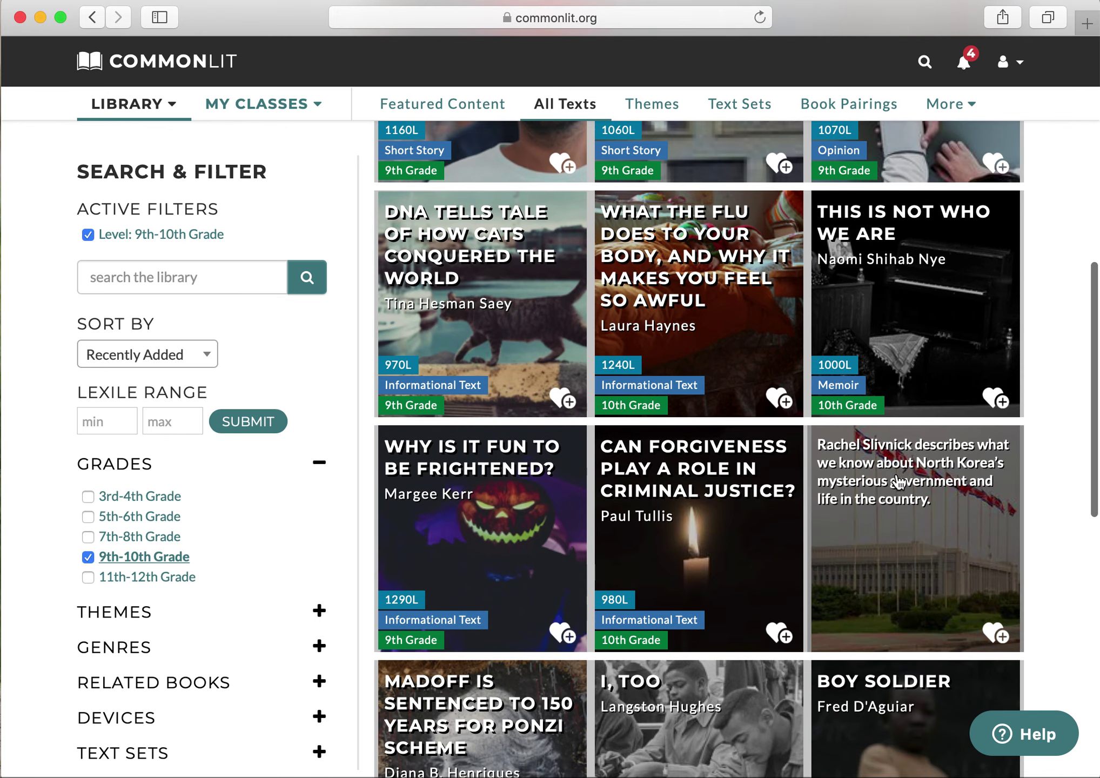
Step: Browse the library's 9th-10th Grade texts and expand the Themes and Genres filters to view their options
scroll(897, 481, up, 10)
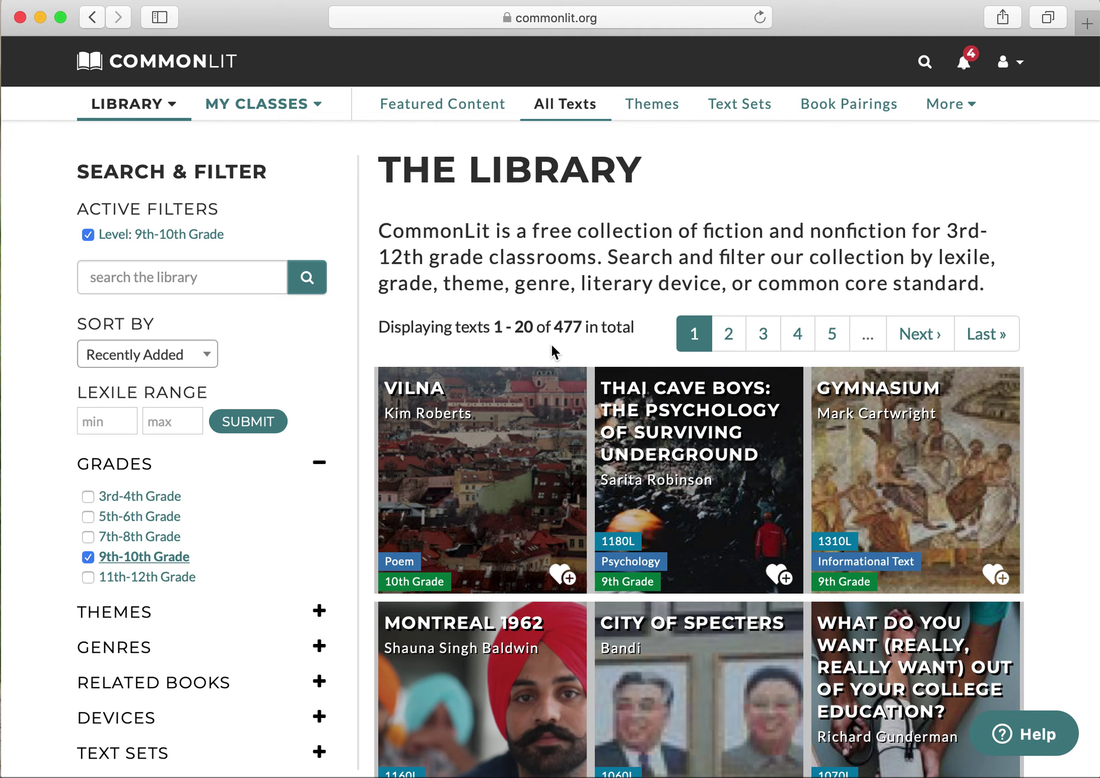
scroll(232, 511, down, 3)
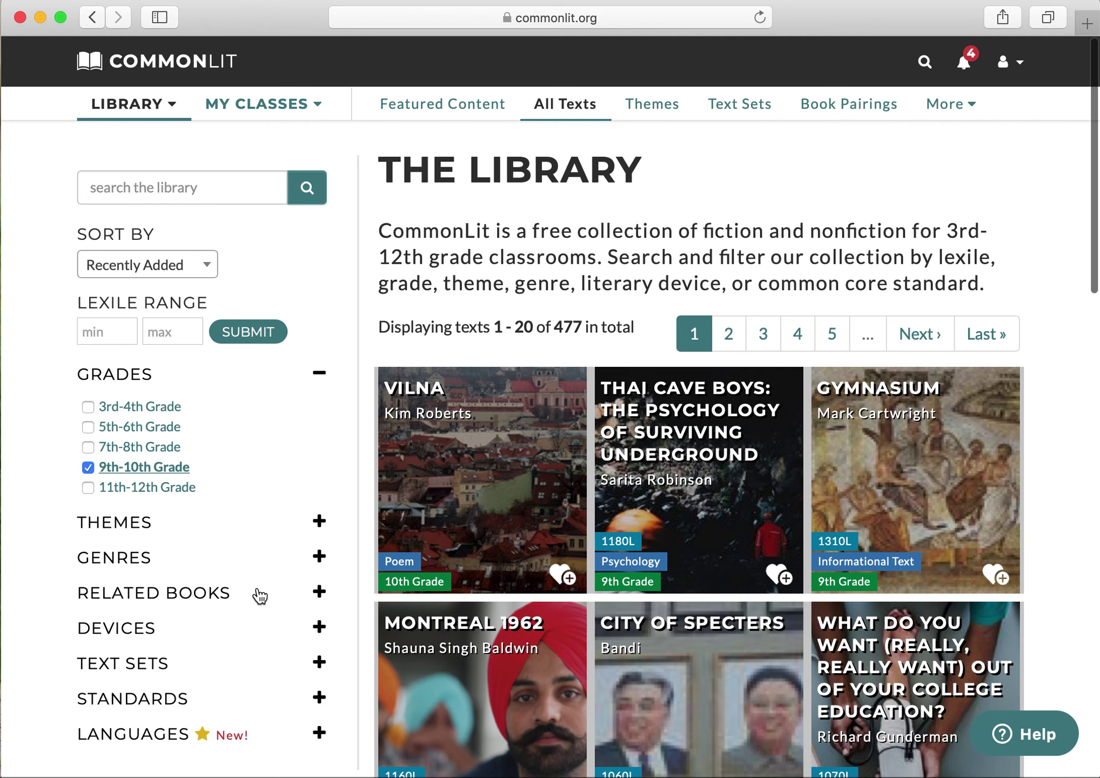
click(317, 521)
scroll(316, 524, down, 10)
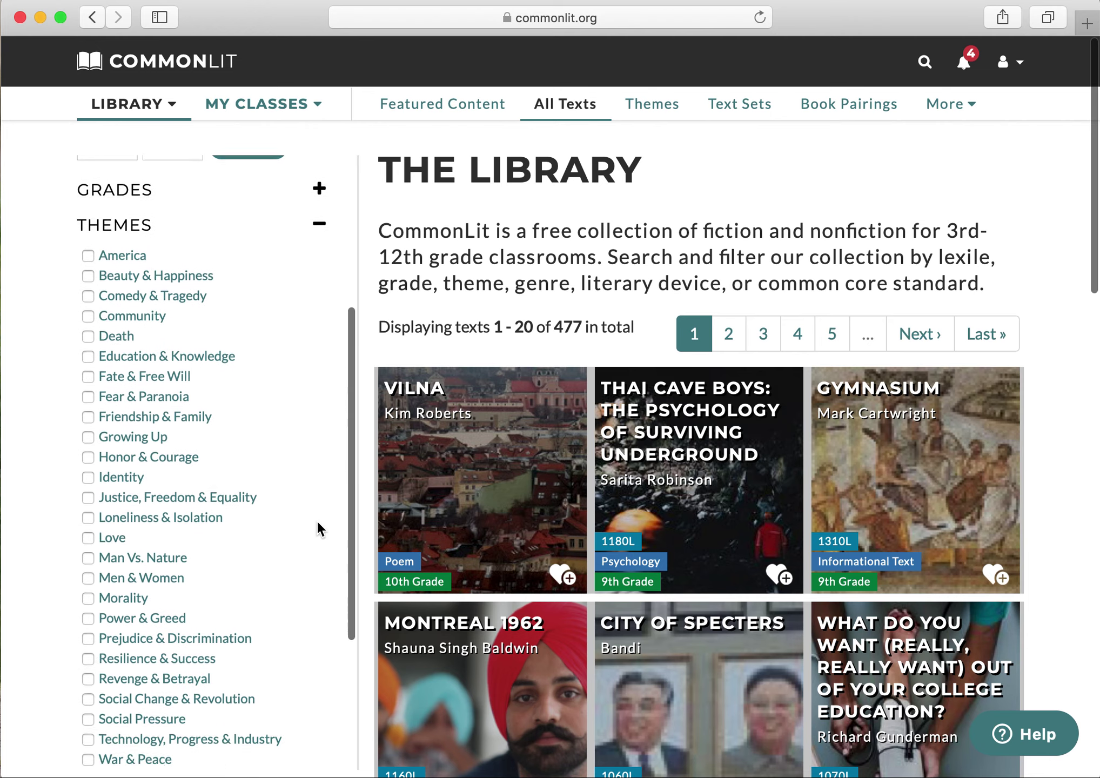
scroll(322, 562, down, 5)
click(316, 565)
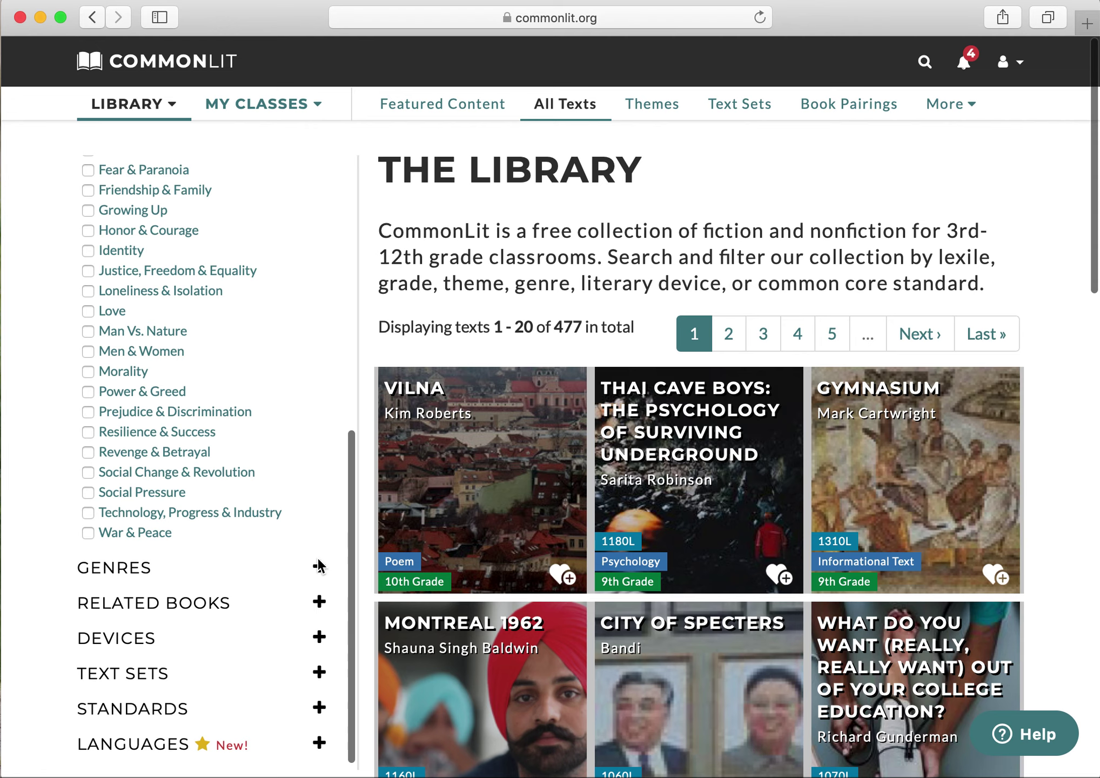
scroll(318, 577, down, 15)
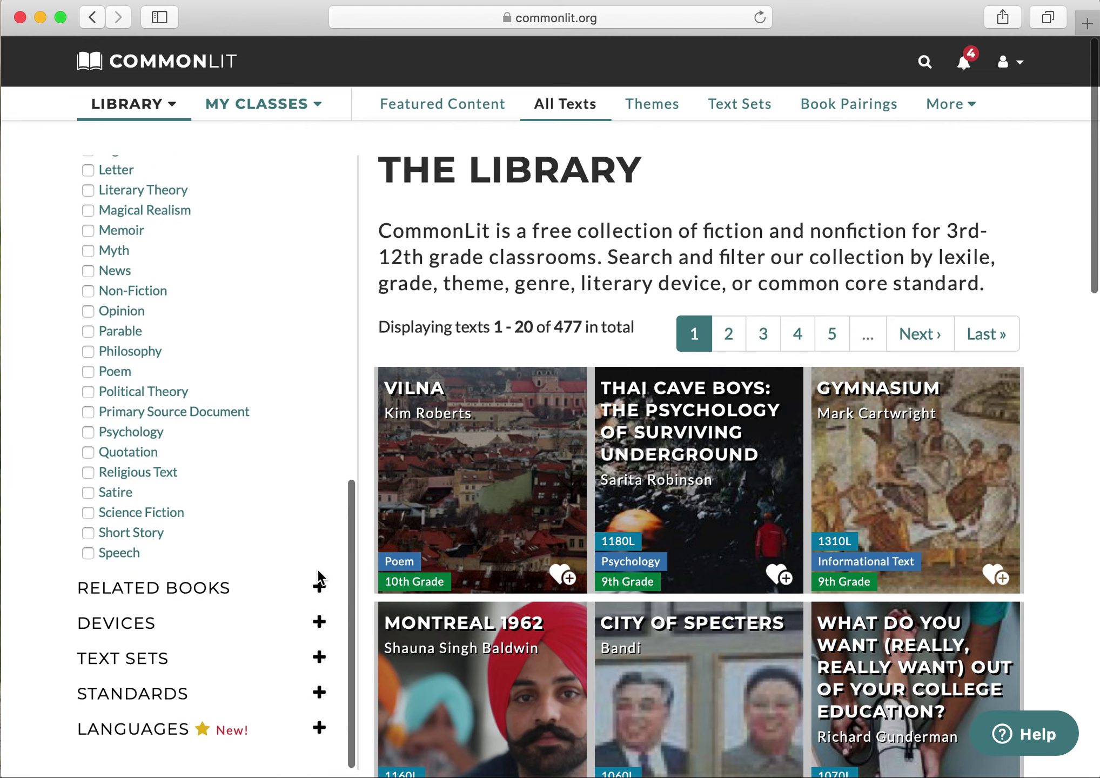
Step: Expand the library's Related Books filter and look through the full list of book titles
click(319, 593)
scroll(319, 594, down, 10)
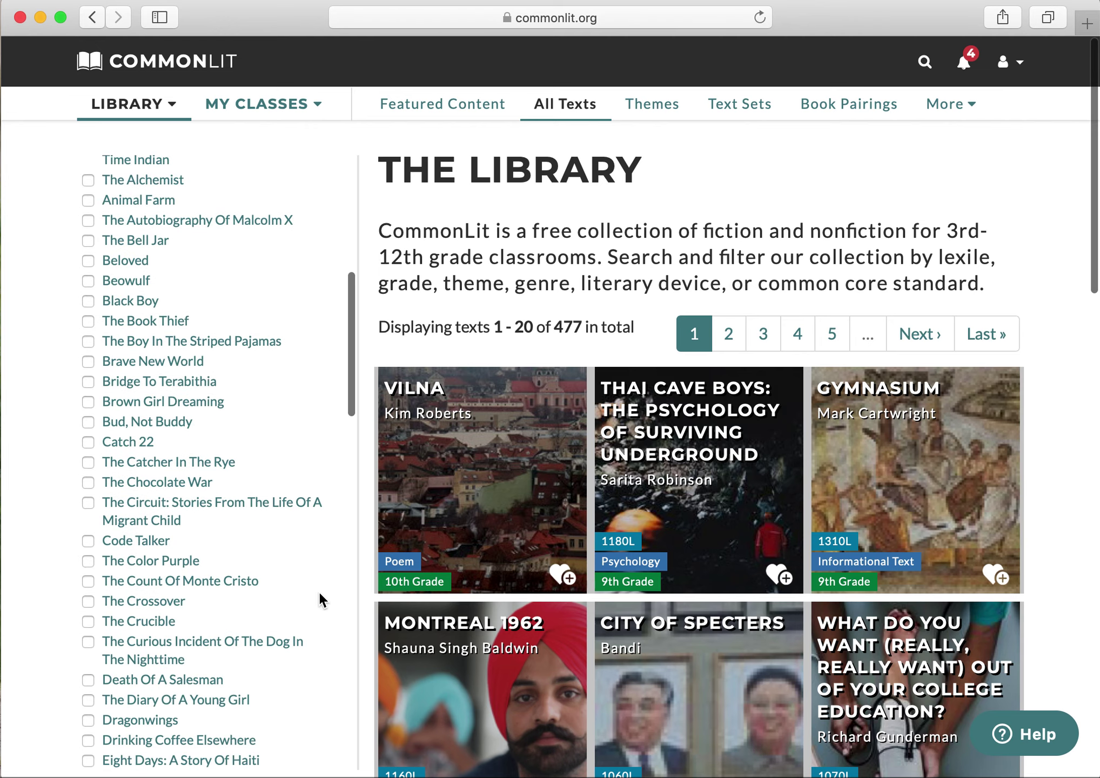
scroll(188, 662, down, 8)
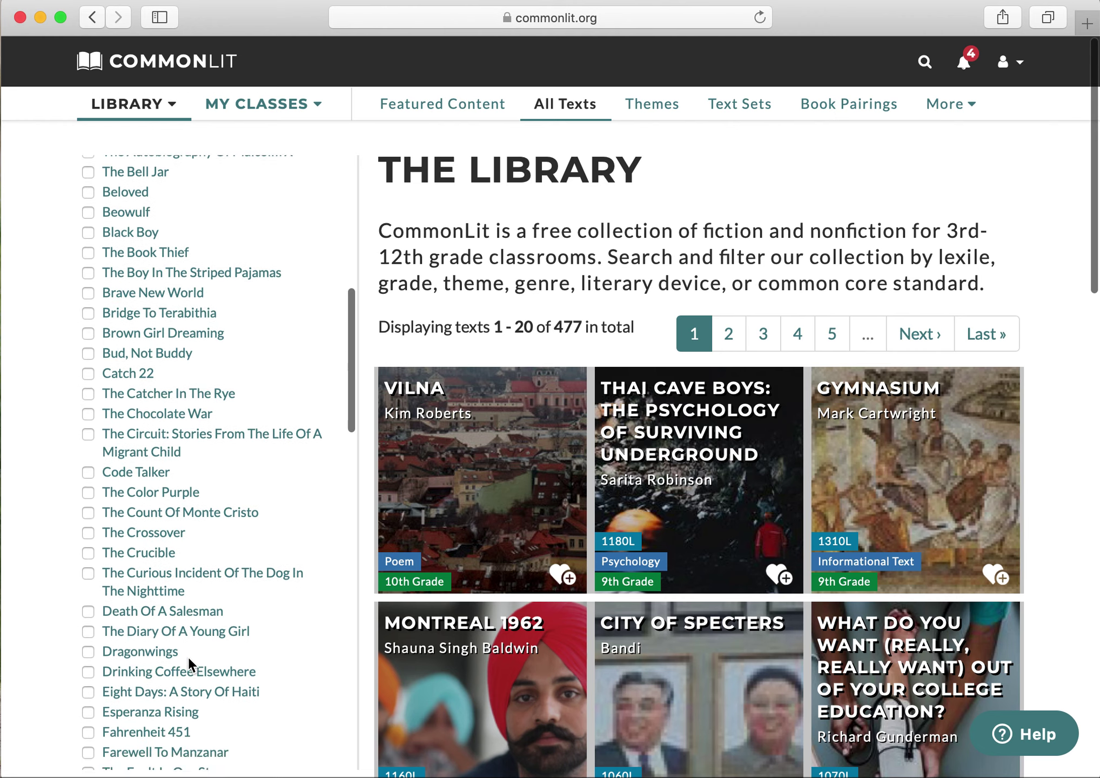
scroll(189, 665, down, 8)
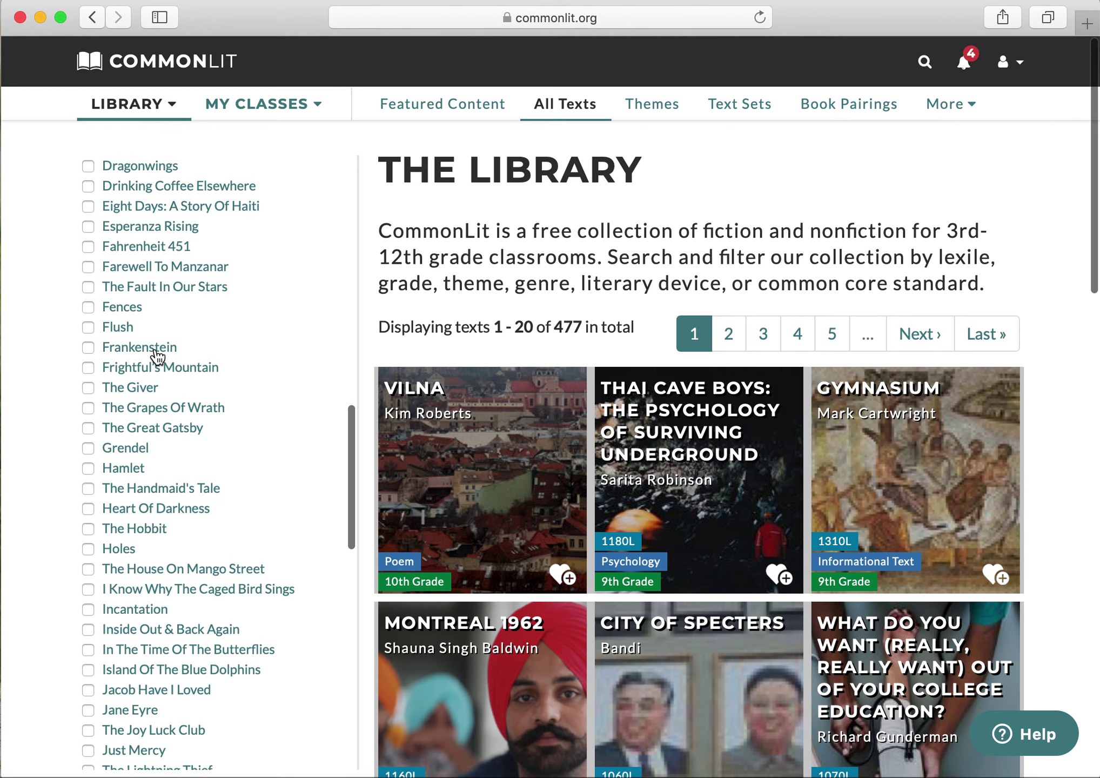
scroll(163, 631, down, 13)
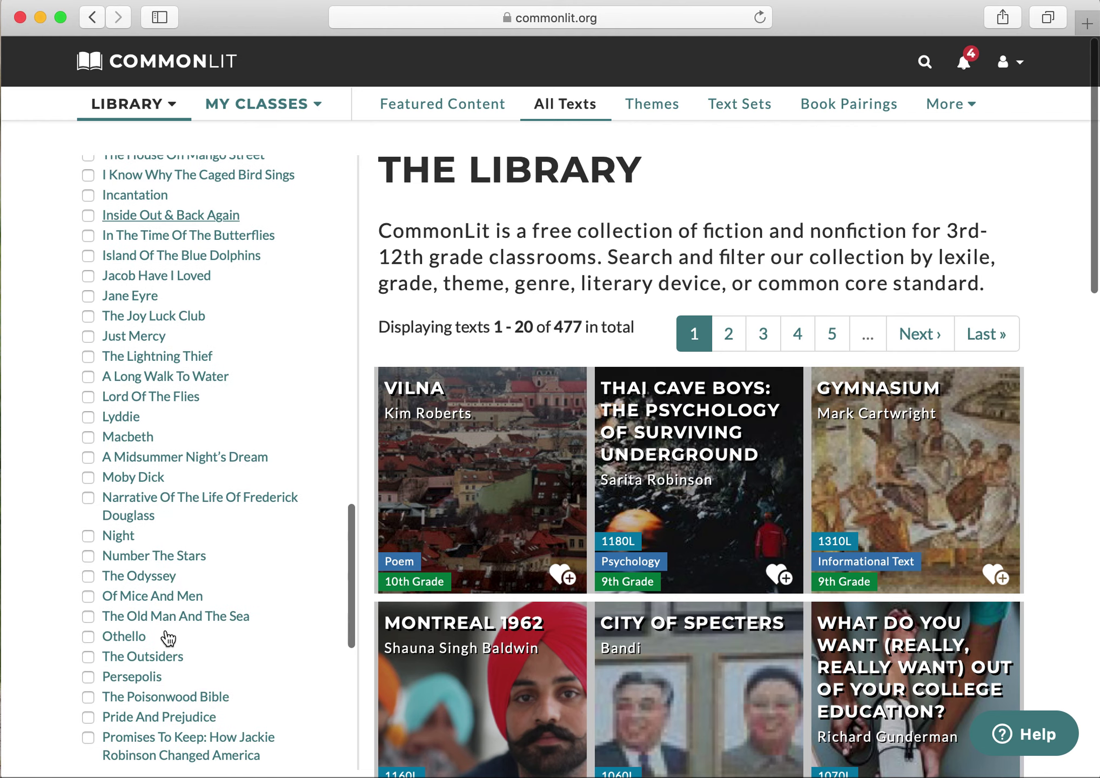
scroll(165, 628, down, 11)
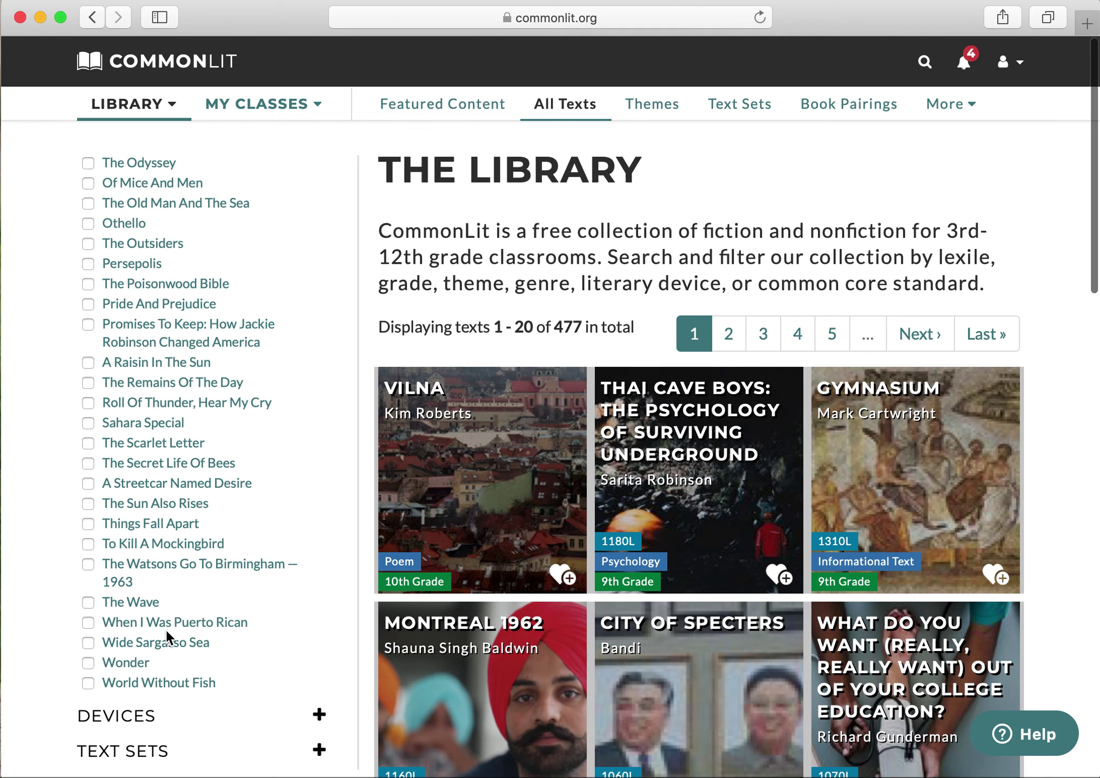
scroll(166, 629, down, 3)
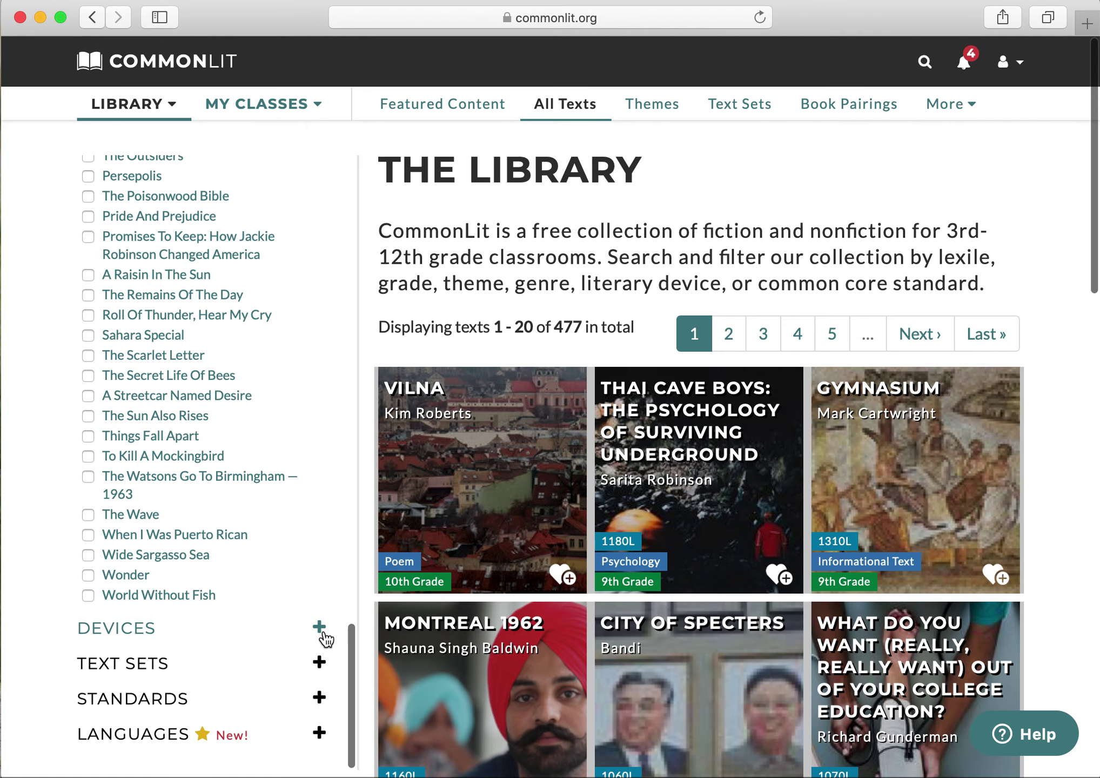
Step: Expand the Devices and Text Sets filters and look through their options
click(320, 627)
scroll(324, 635, down, 6)
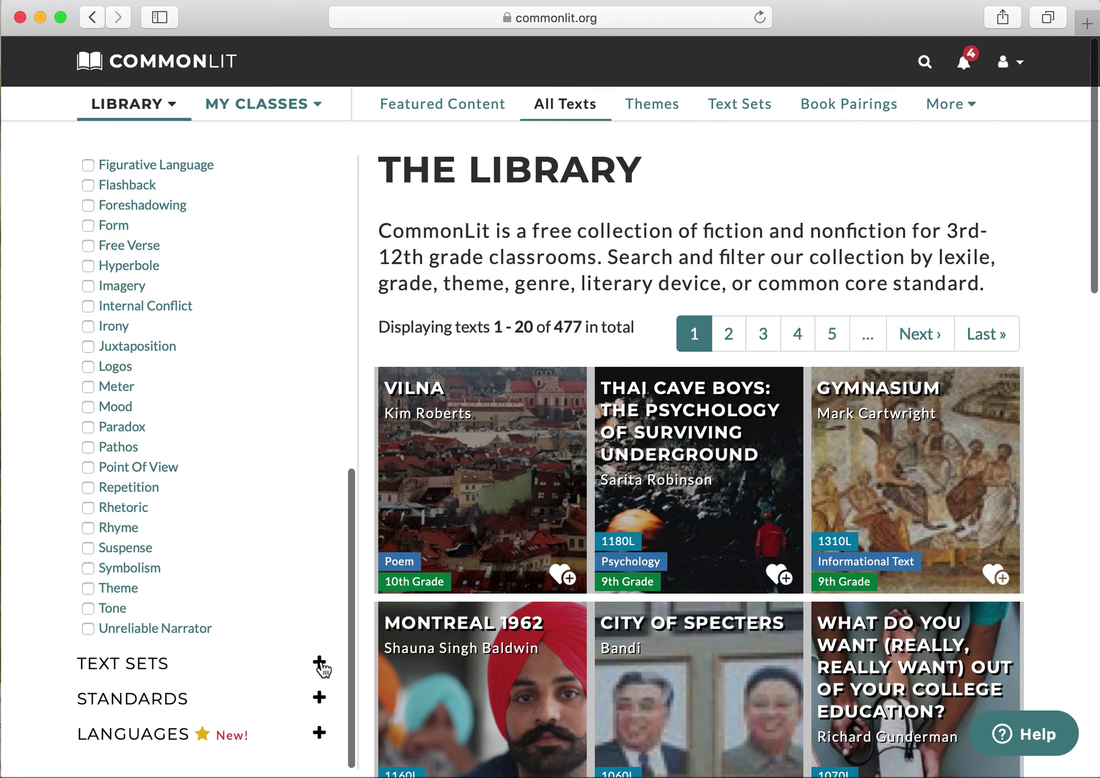
click(319, 664)
scroll(320, 671, down, 15)
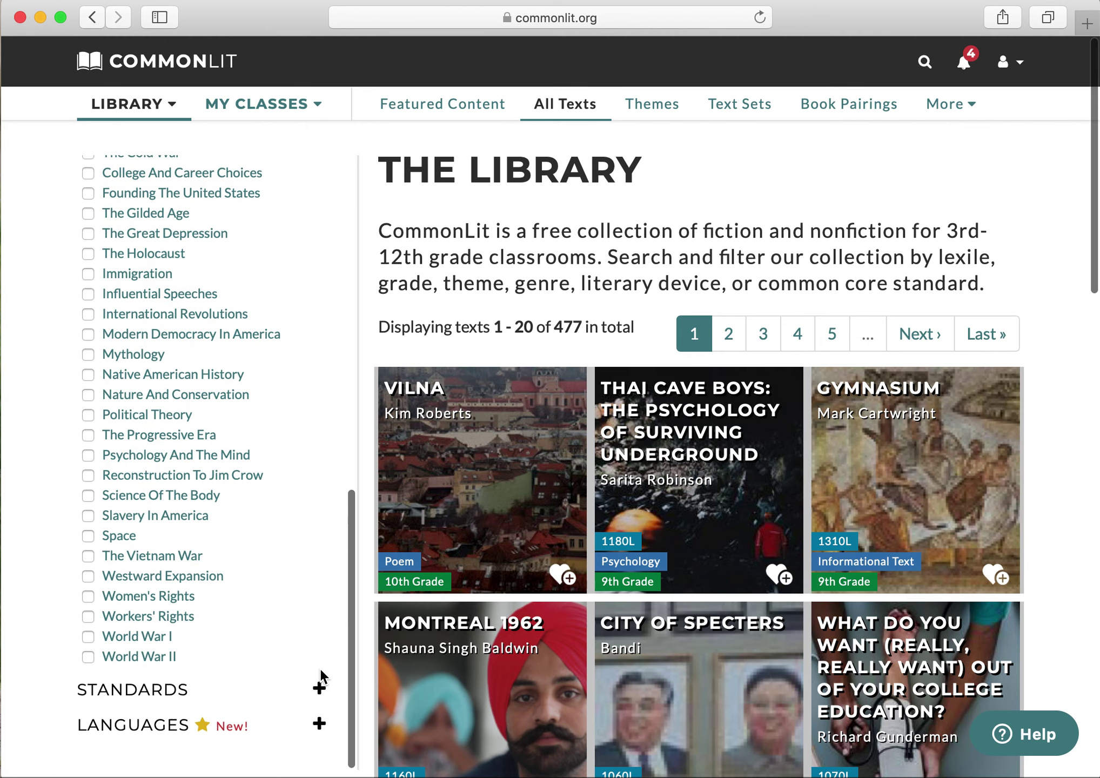
Step: Expand the Standards and Languages filters to view the standard codes and the English and Spanish options
click(319, 697)
scroll(319, 700, down, 6)
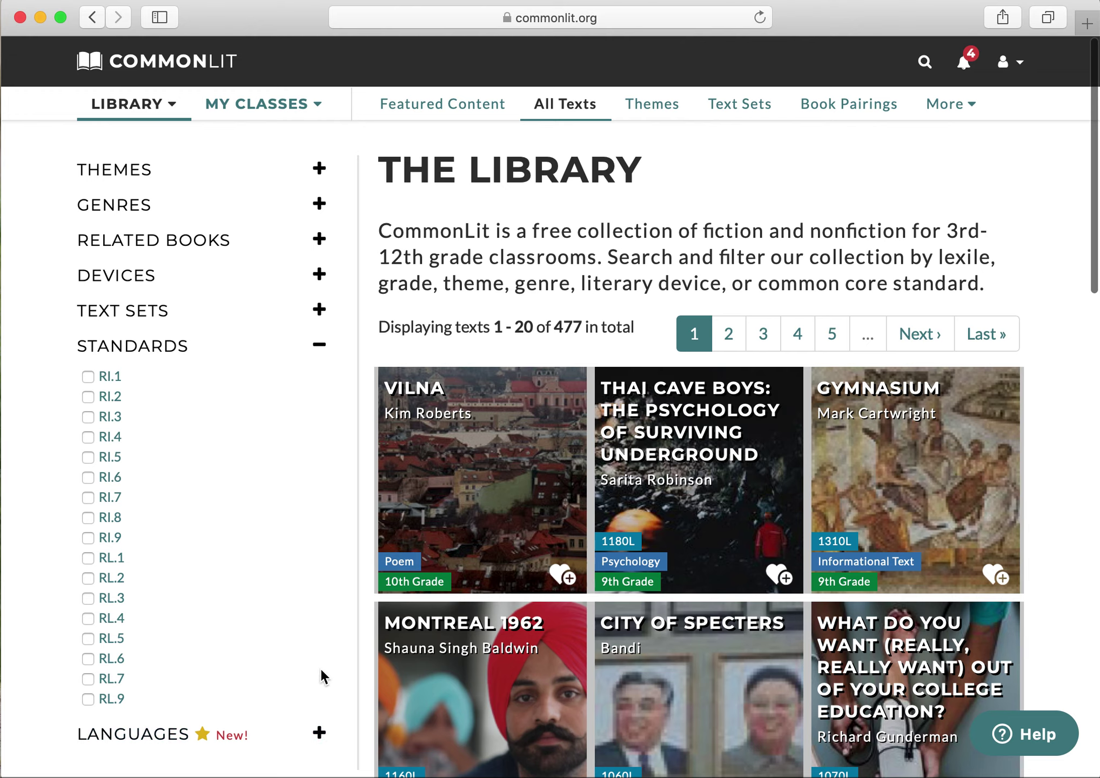
click(324, 729)
scroll(324, 729, down, 1)
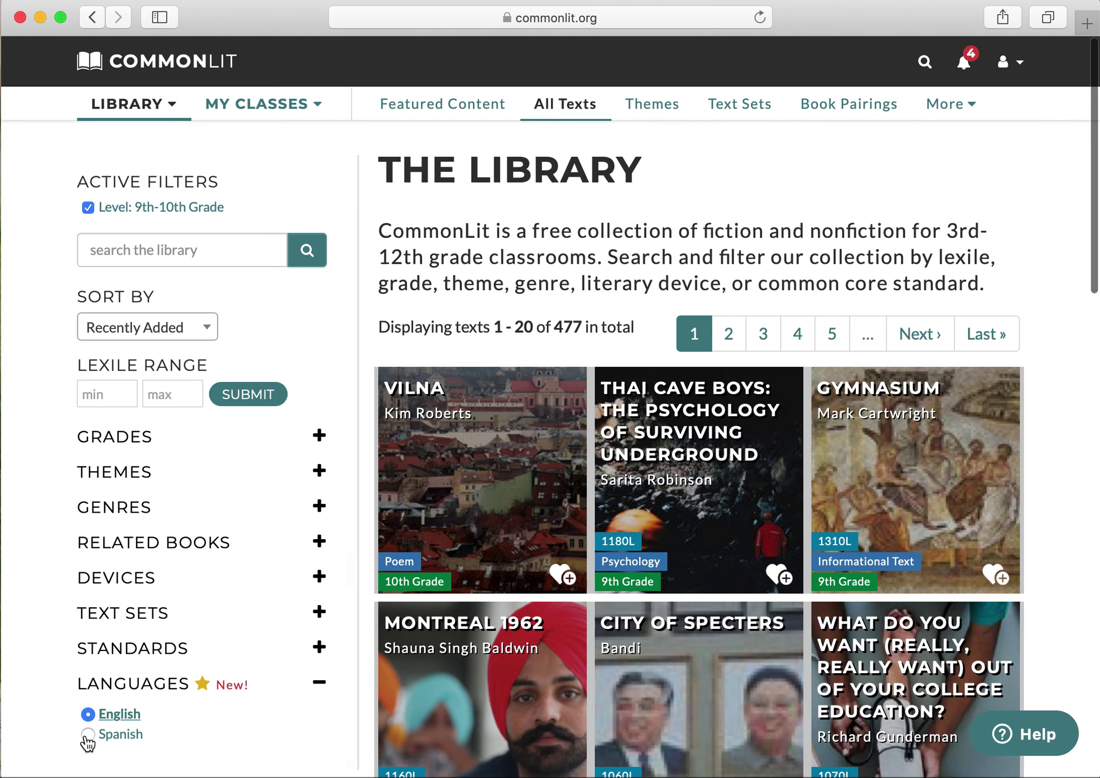
scroll(87, 743, up, 1)
click(87, 742)
scroll(89, 735, down, 1)
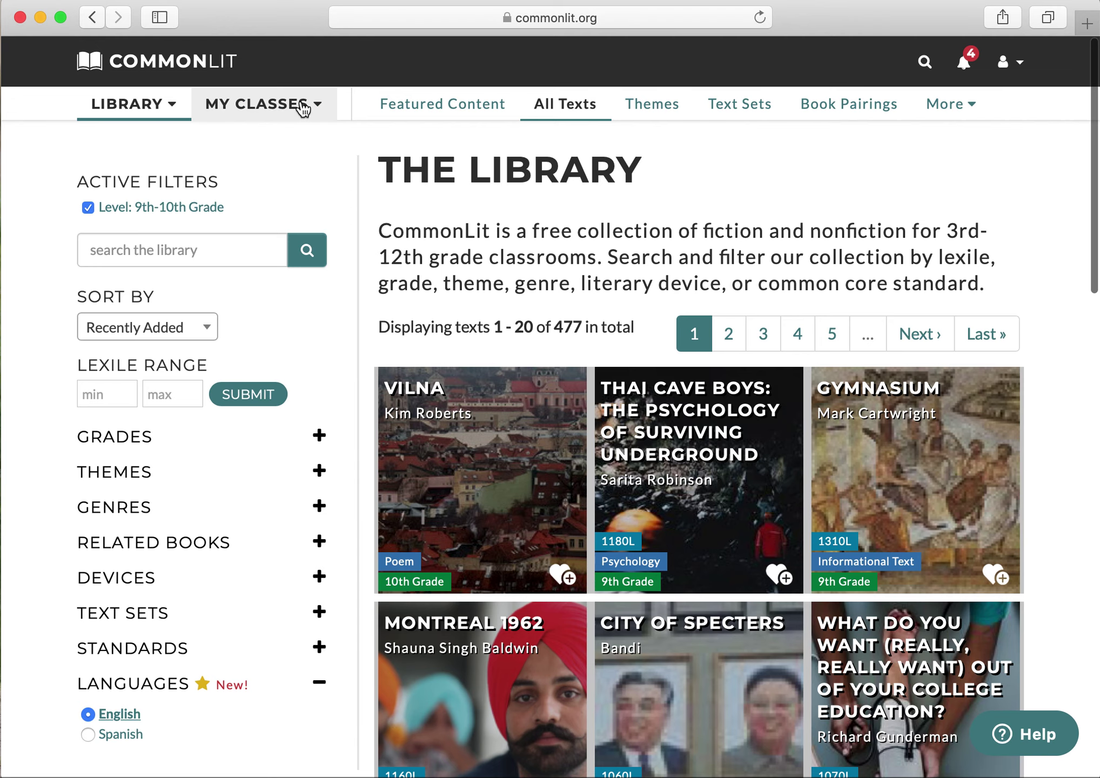
Step: Browse the library by book, open the pairings for The Lightning Thief, and look through its suggested passages
click(171, 107)
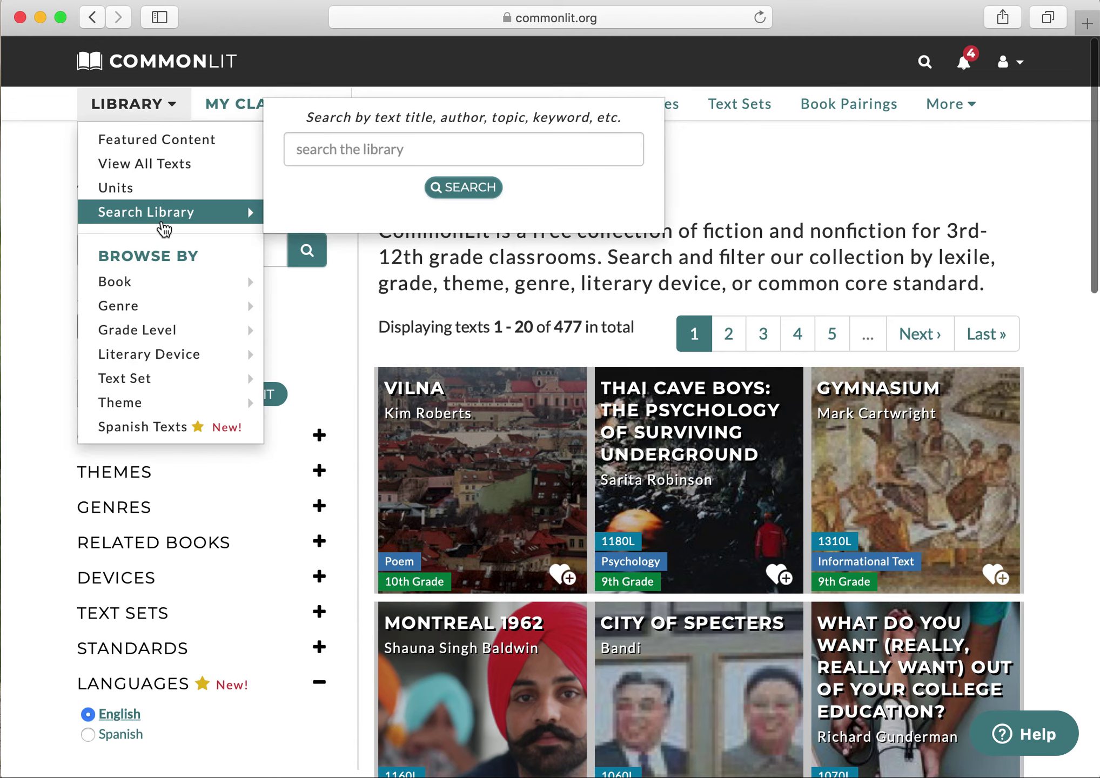
mouse_move(161, 284)
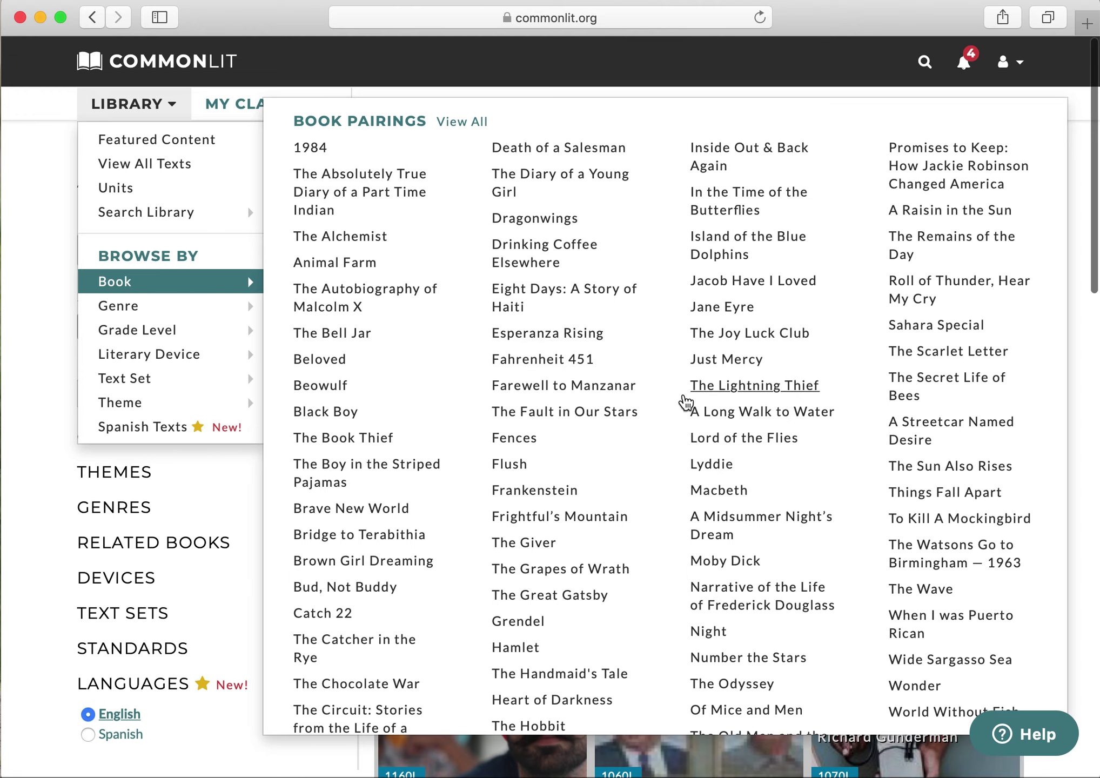
click(704, 386)
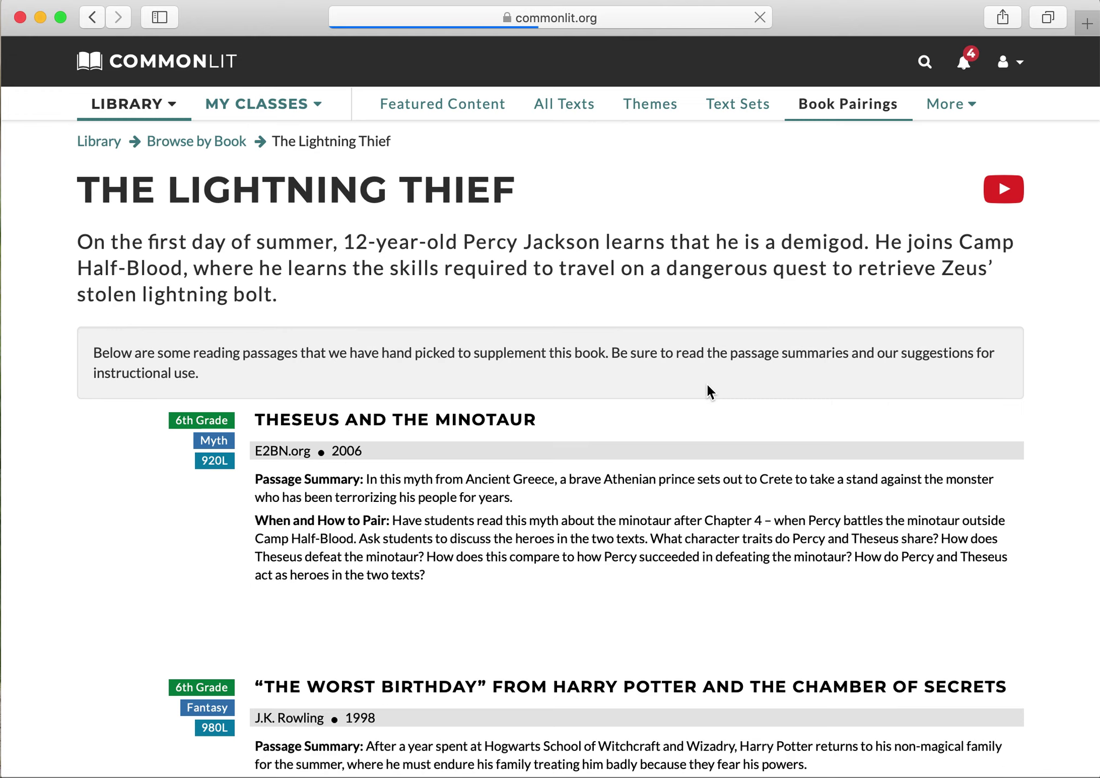
scroll(708, 386, down, 10)
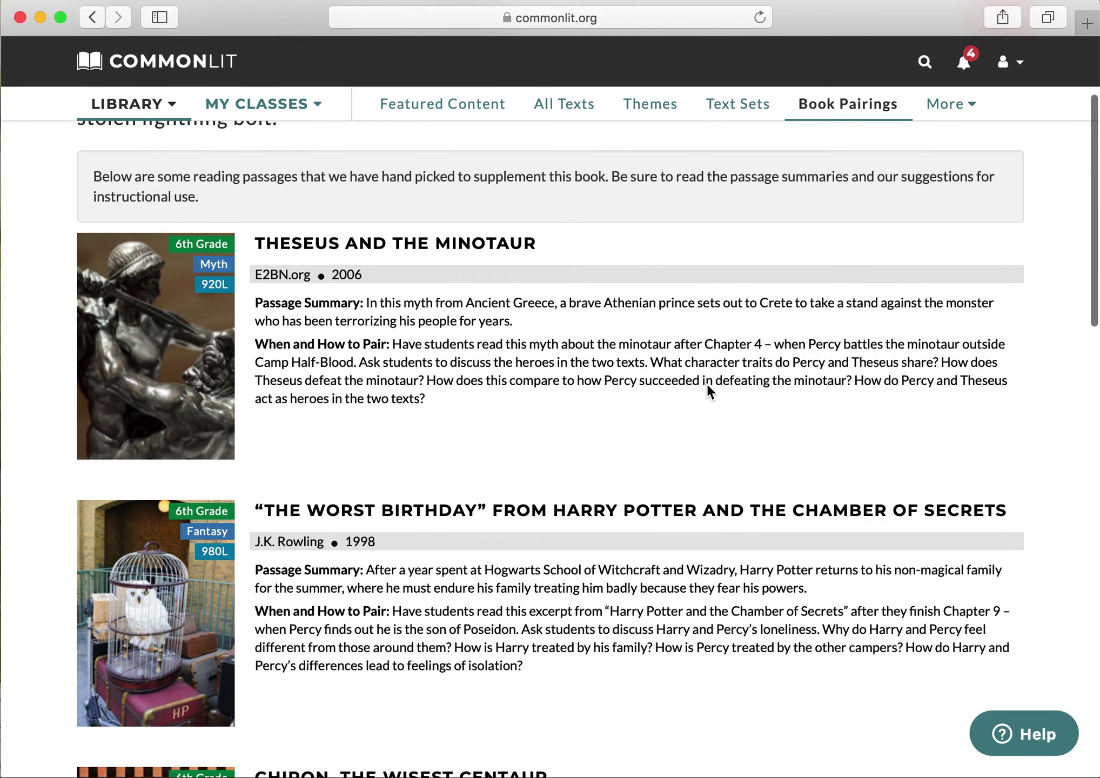
scroll(706, 383, down, 20)
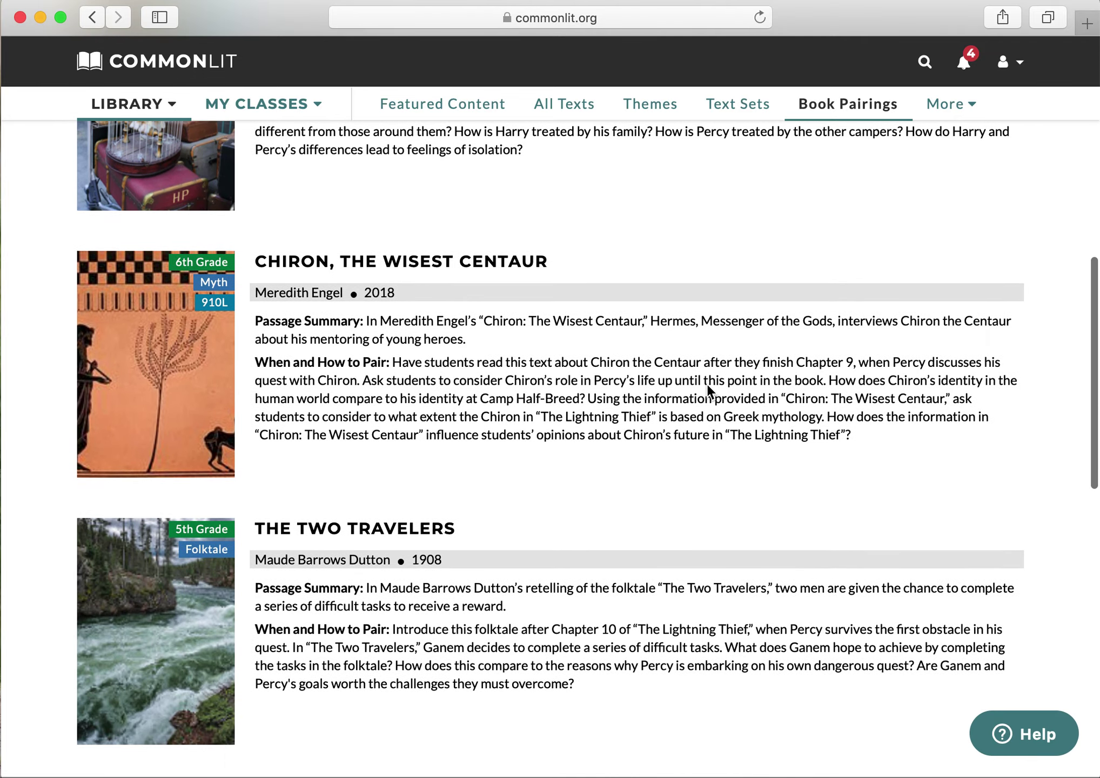
scroll(708, 382, down, 10)
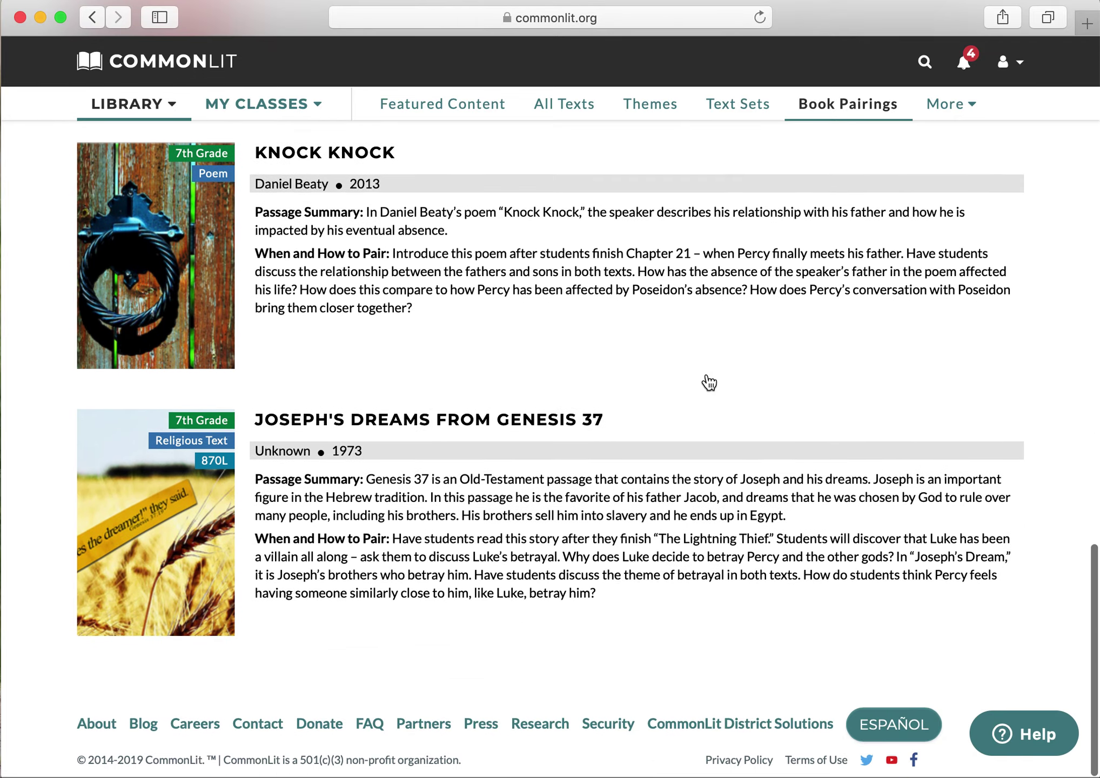
scroll(708, 381, up, 15)
scroll(708, 375, up, 20)
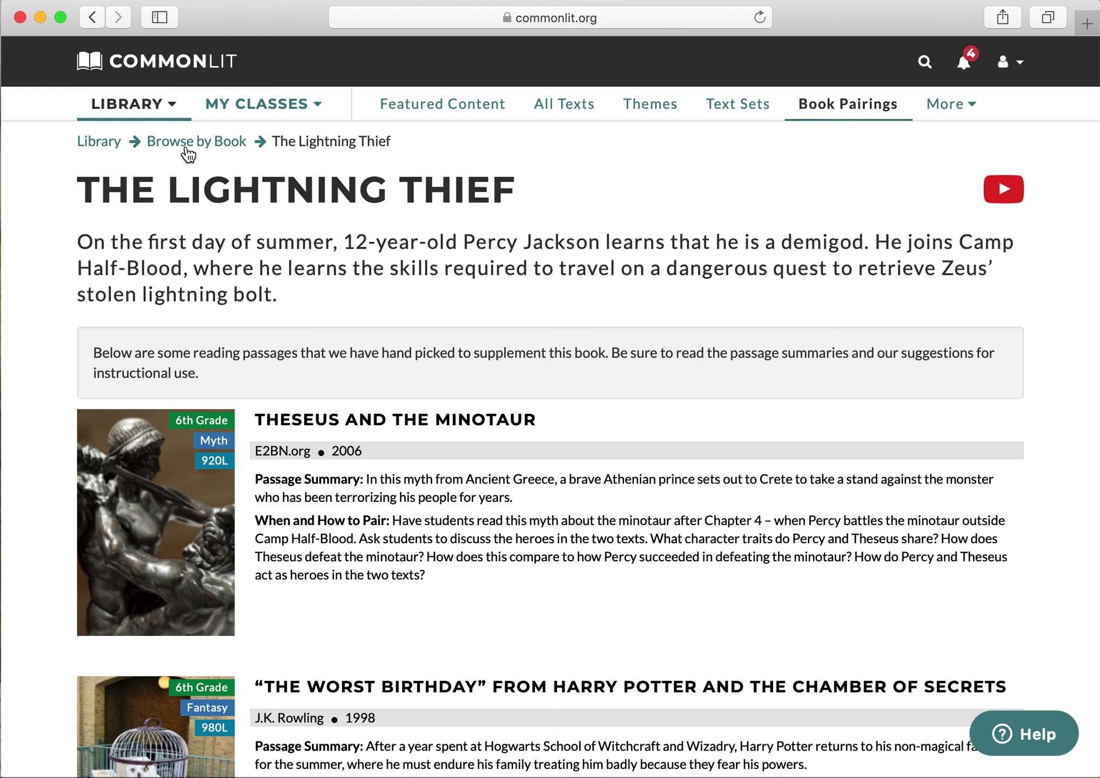
Step: Open the passage Theseus and the Minotaur and review its paired texts, related media and answer key
click(180, 112)
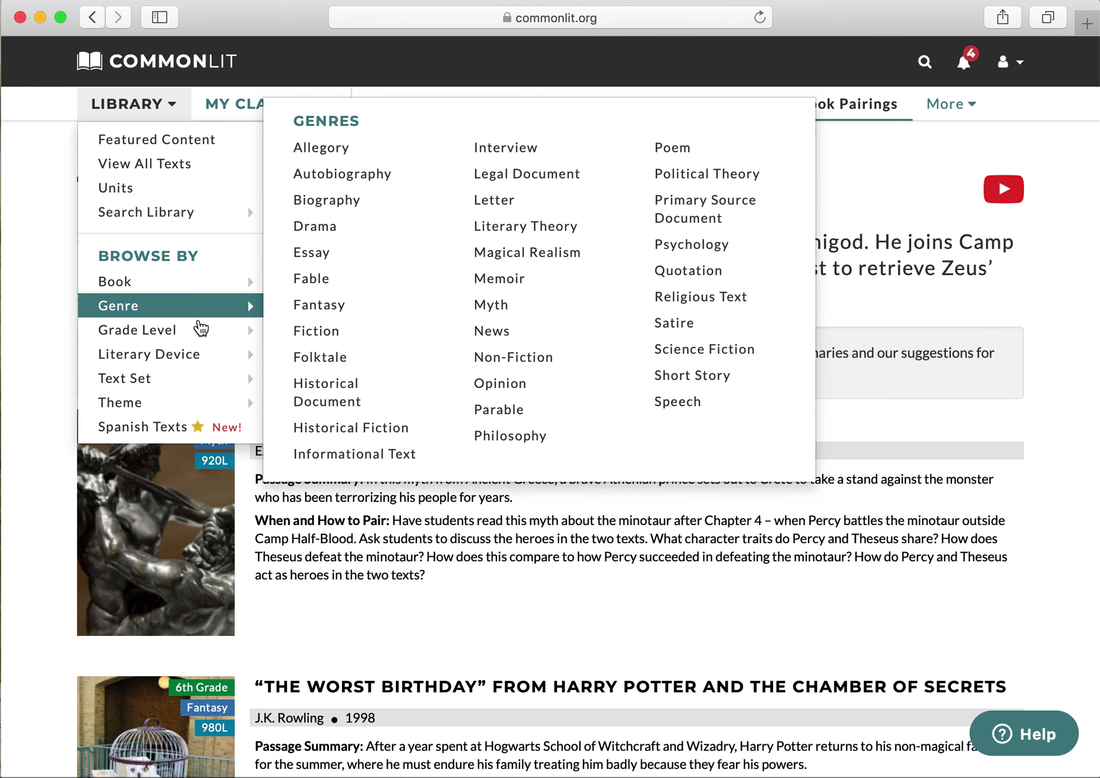
click(318, 412)
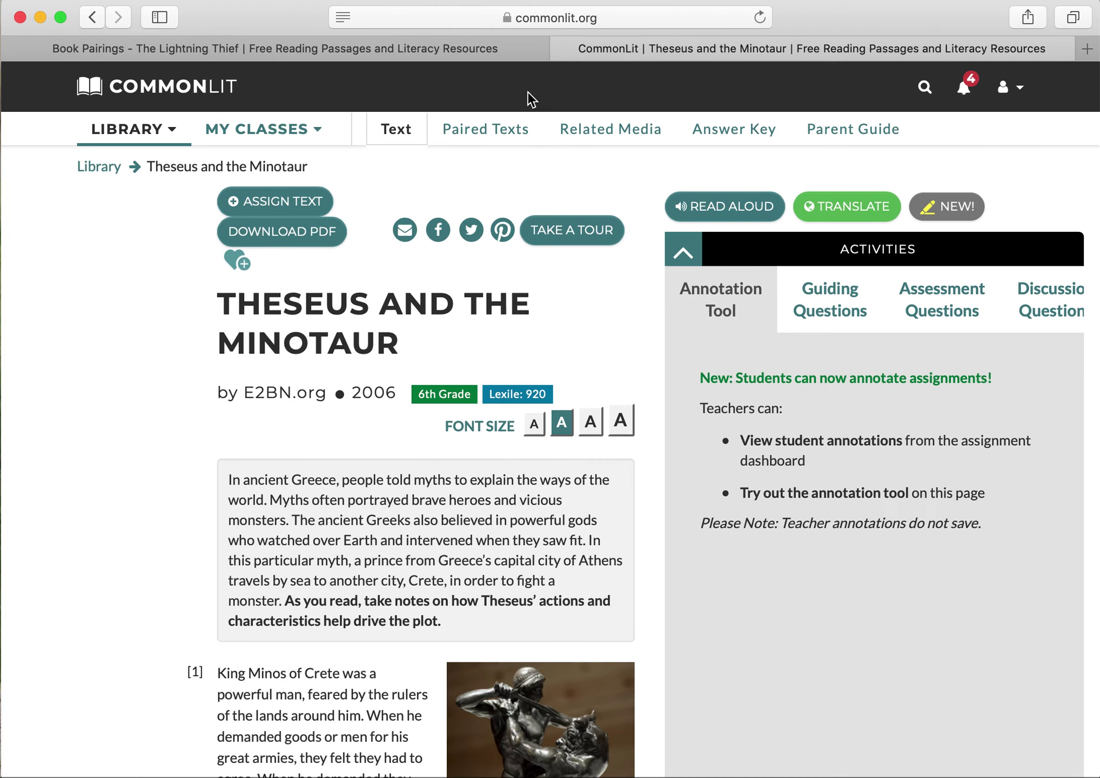
click(508, 133)
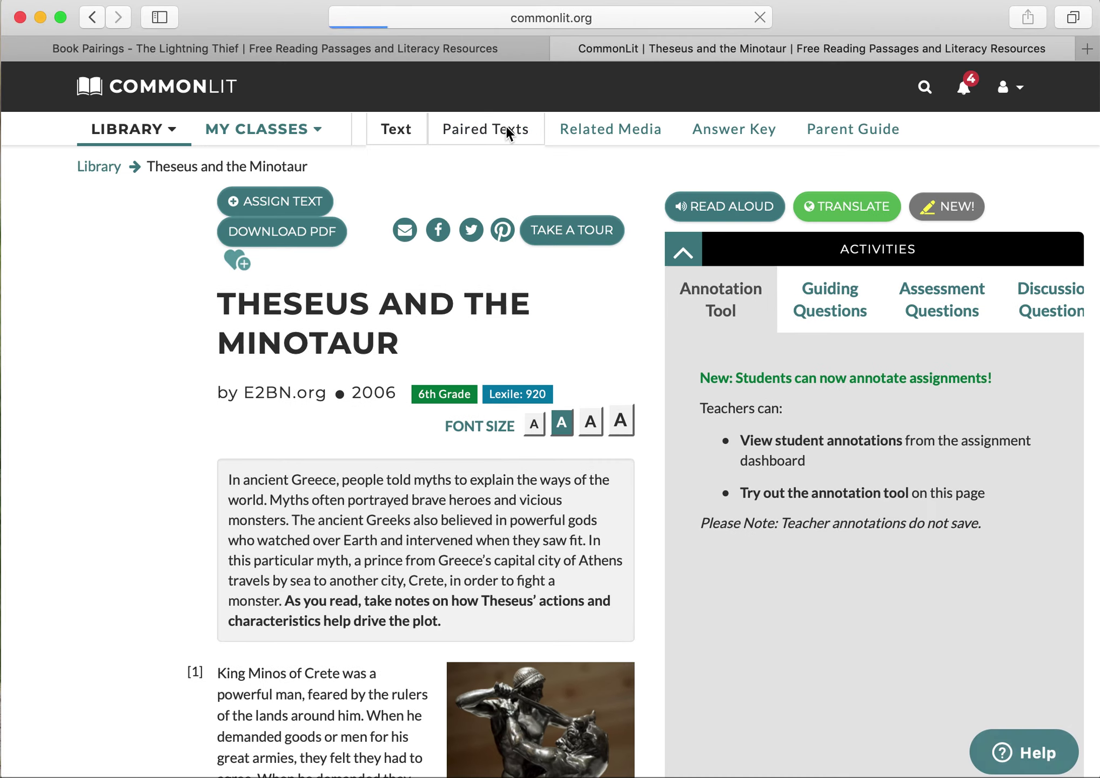
scroll(409, 667, down, 8)
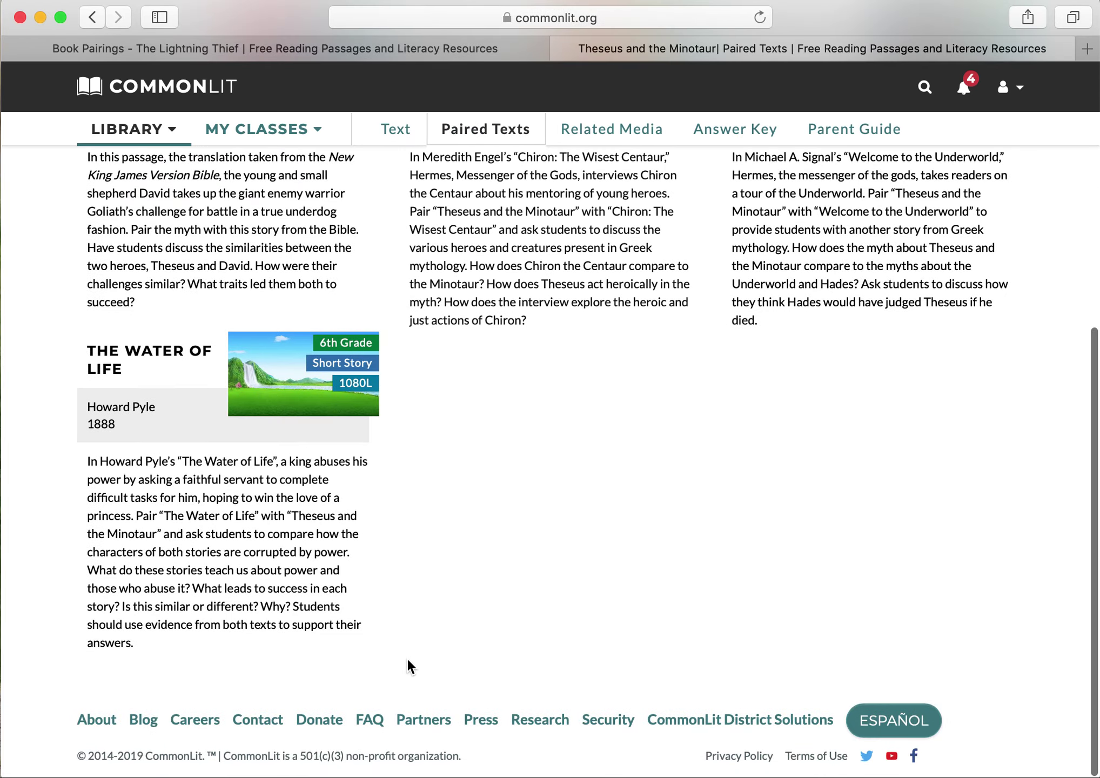
scroll(409, 667, up, 8)
click(638, 125)
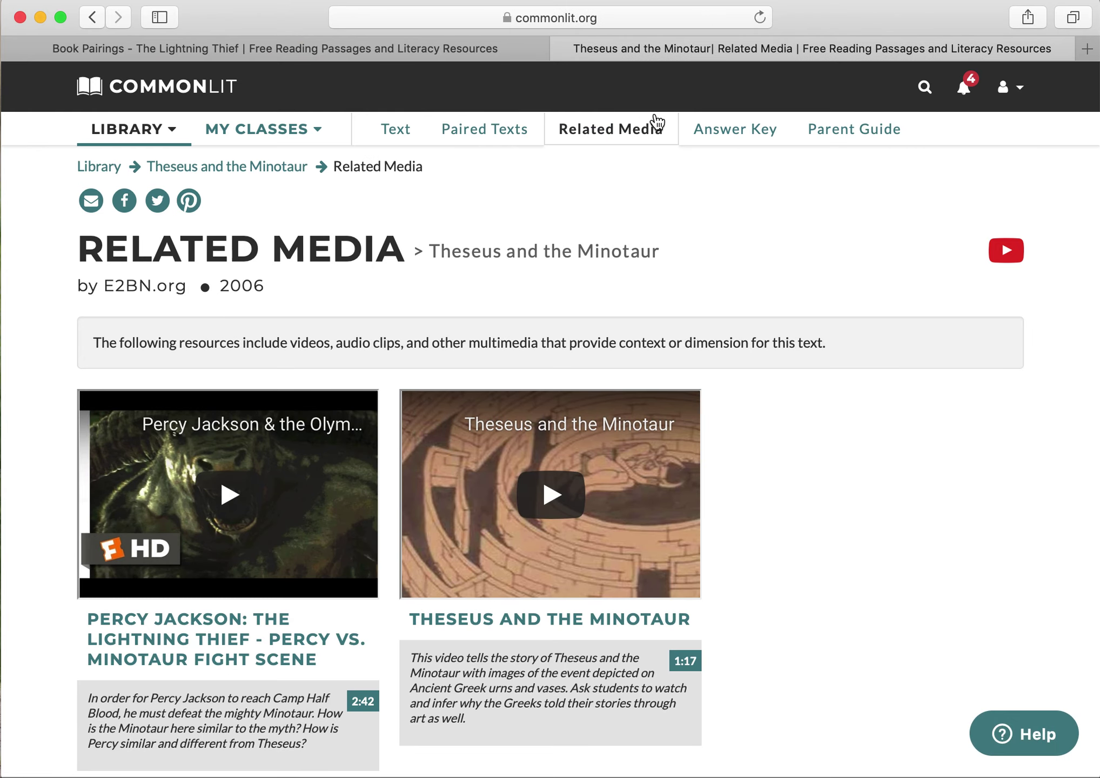
click(750, 120)
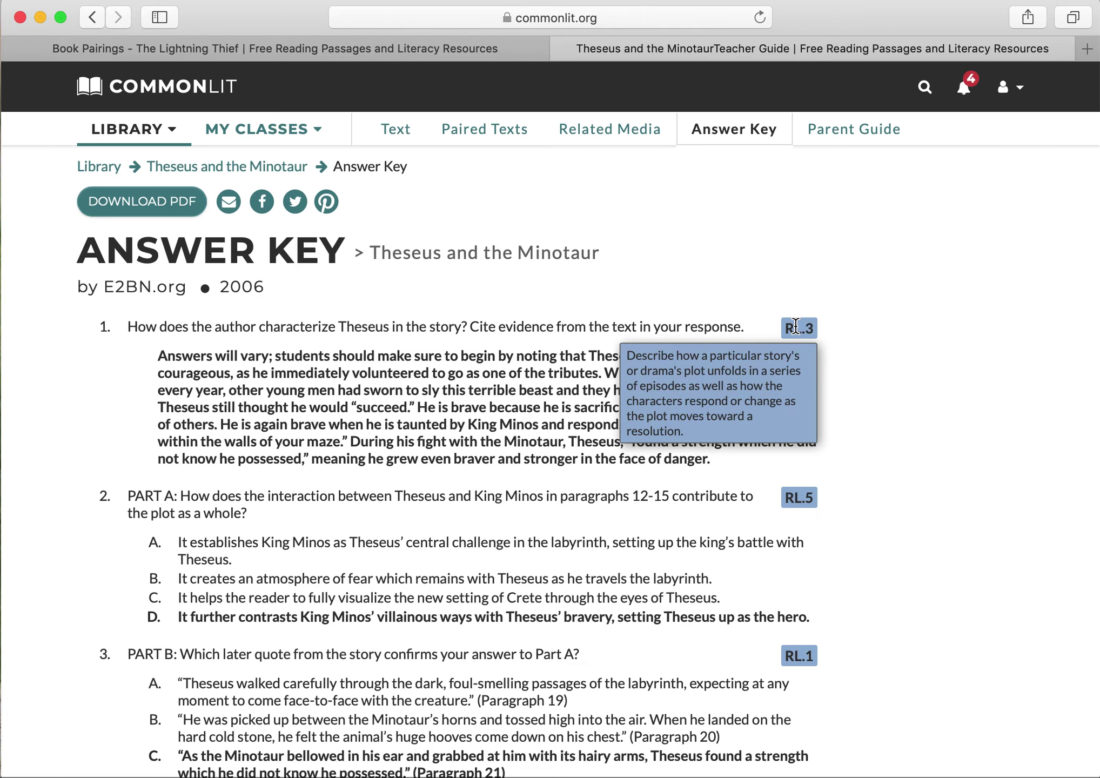
Step: Return to the text of Theseus and the Minotaur and view its guiding, assessment and discussion questions
click(399, 132)
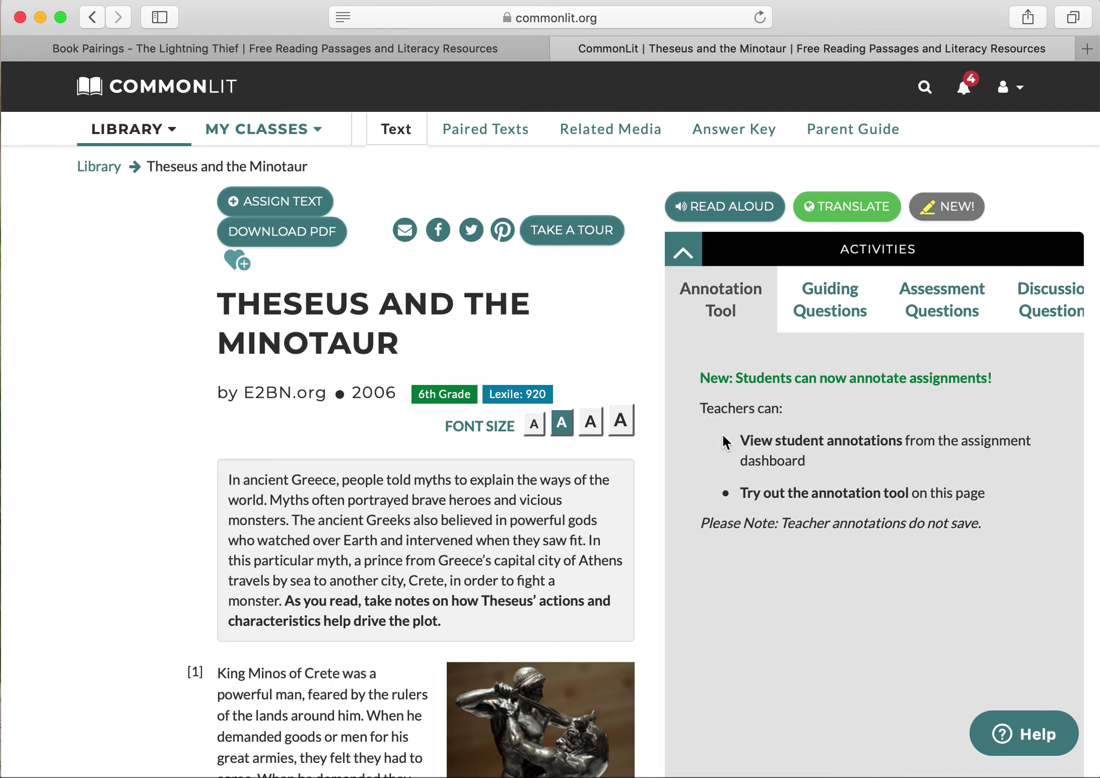
mouse_move(936, 212)
click(834, 308)
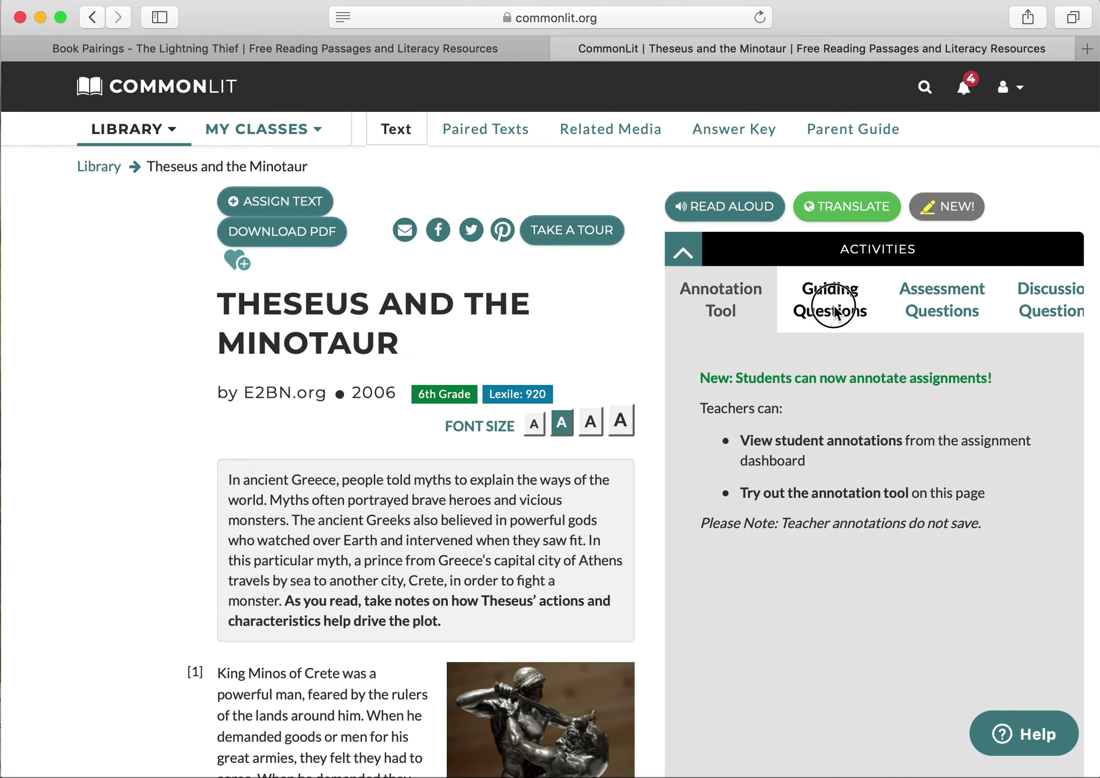
click(952, 312)
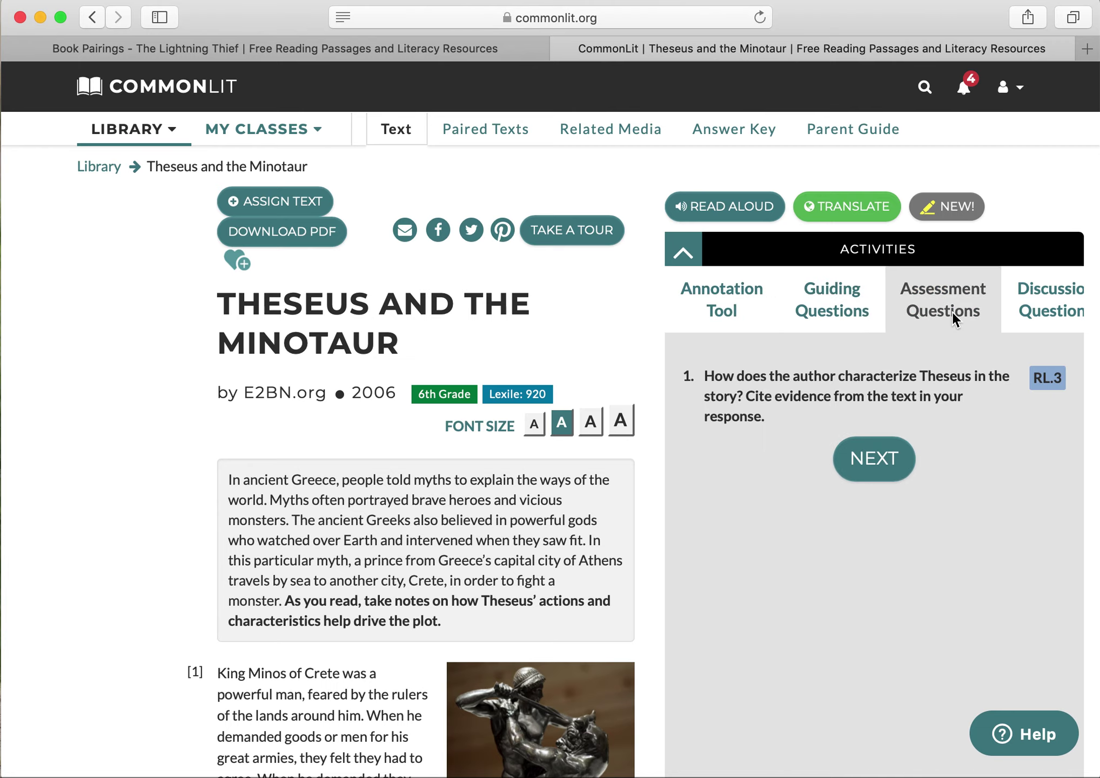
click(1039, 290)
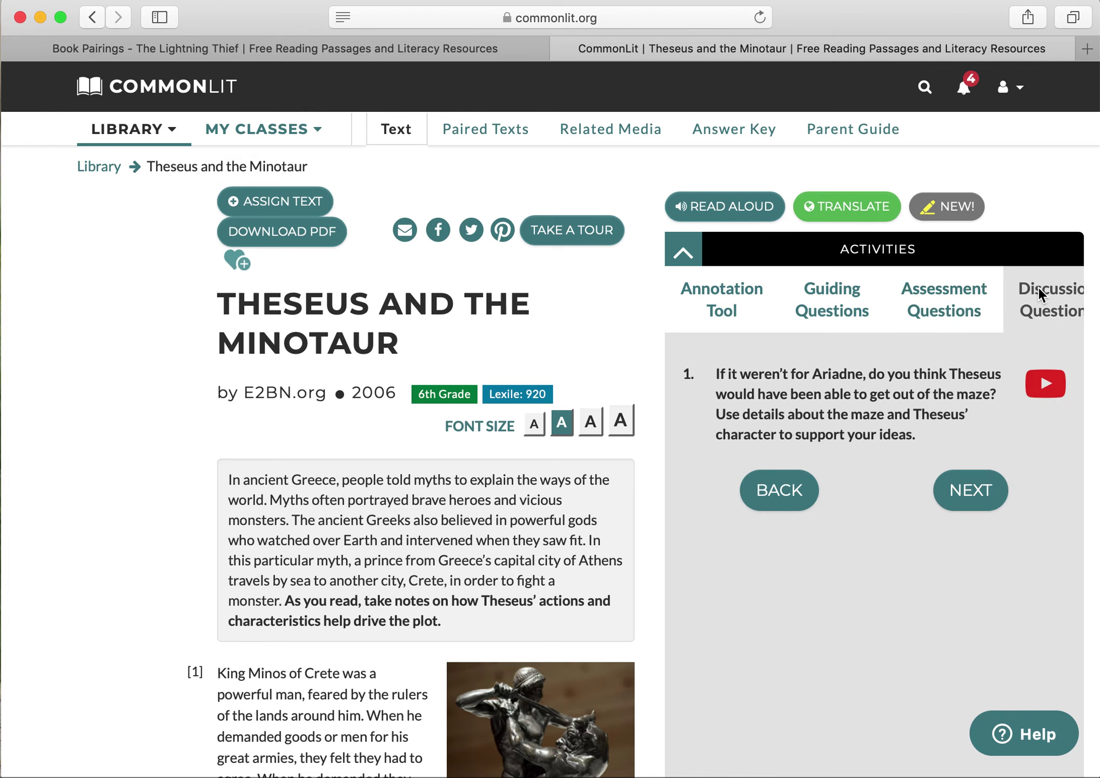